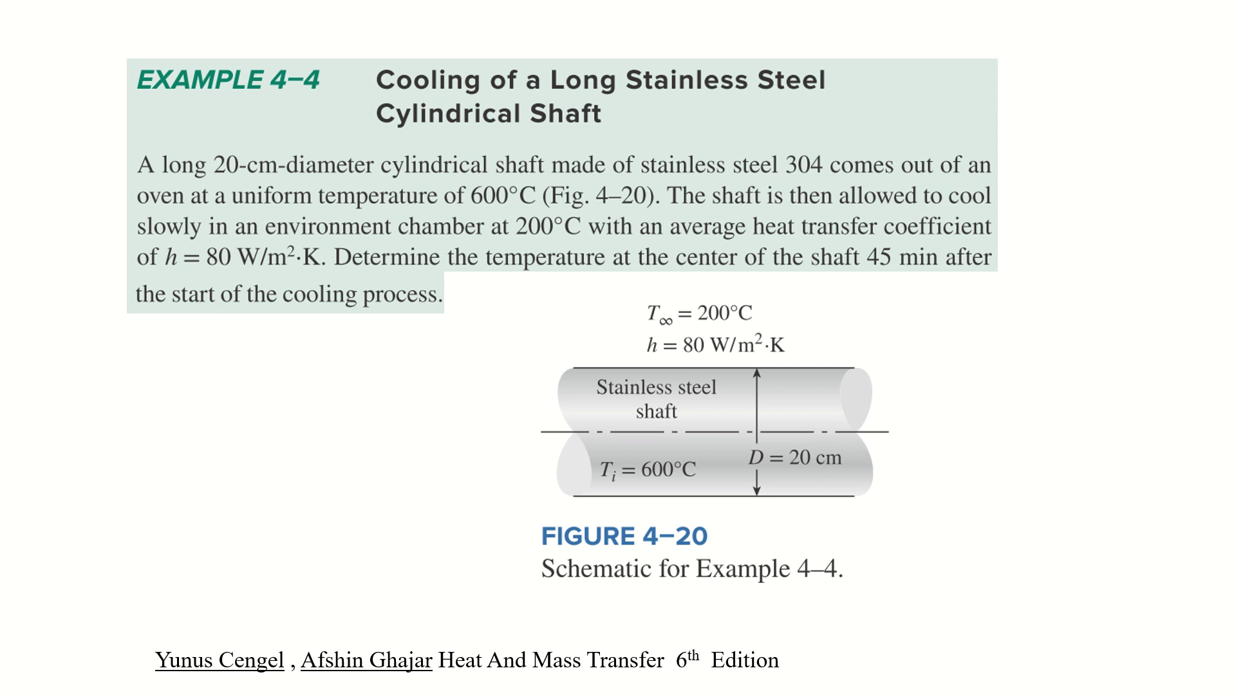
- Advance the slide show past the Example 4-4 stainless steel shaft slide to its end screen
{"action": "key", "text": "Right"}
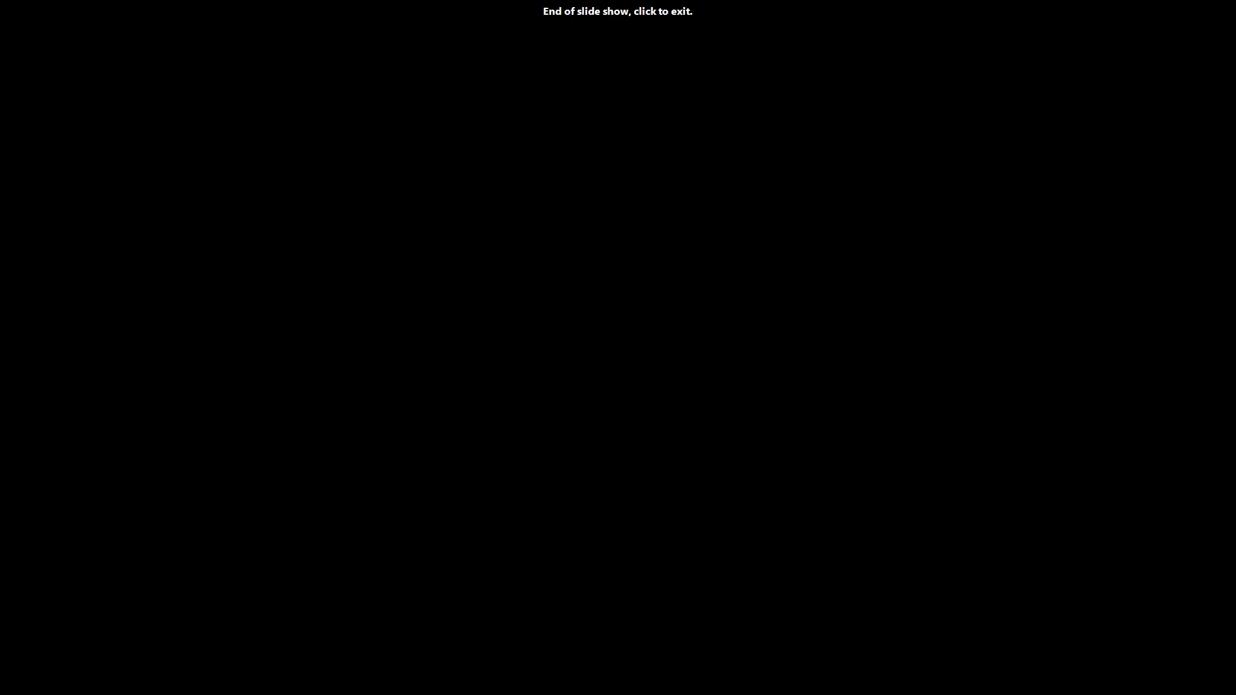
- Start a new 3D model in COMSOL's Model Wizard with Heat Transfer in Solids physics
{"action": "key", "text": "alt+Tab"}
{"action": "key", "text": "alt+Tab"}
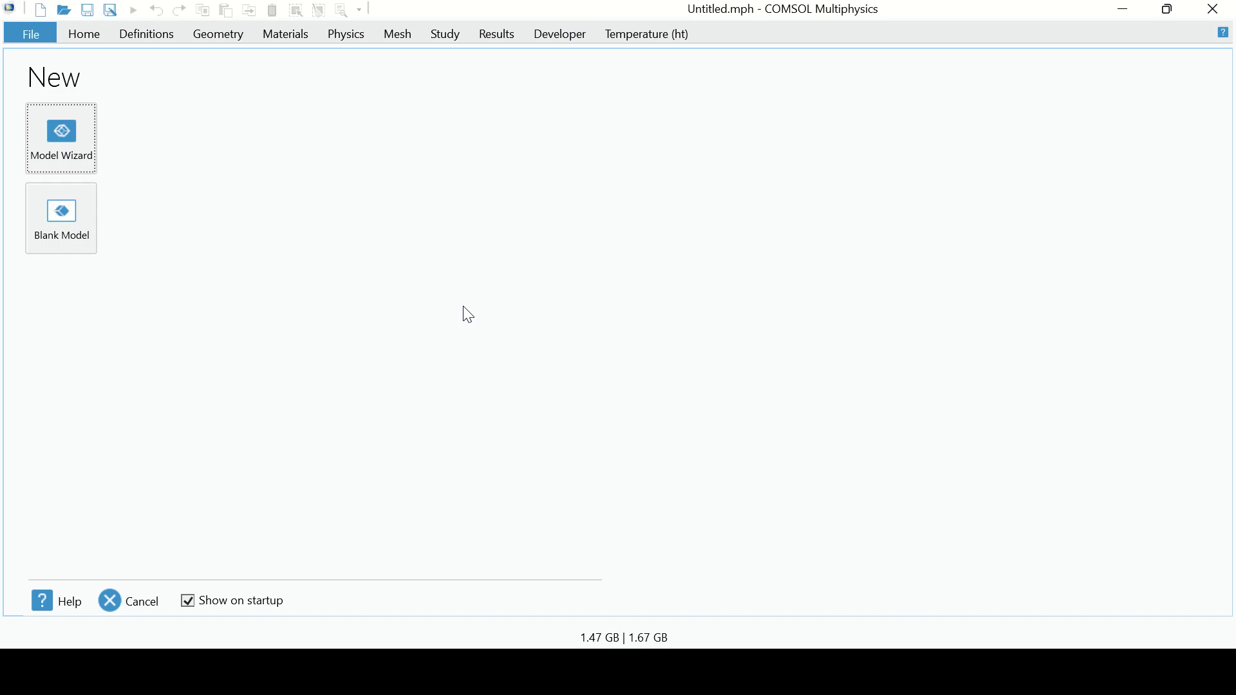
{"action": "left_click", "coordinate": [77, 157]}
{"action": "left_click", "coordinate": [76, 151]}
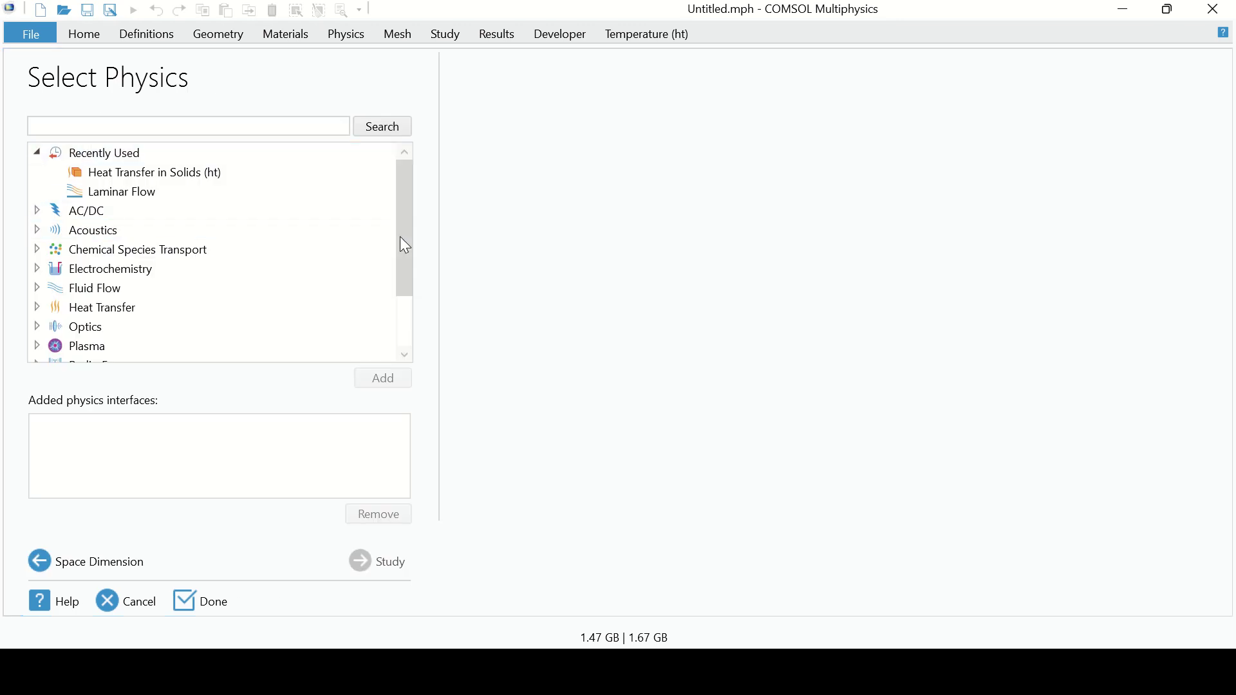
{"action": "left_click", "coordinate": [37, 308]}
{"action": "left_click", "coordinate": [145, 327]}
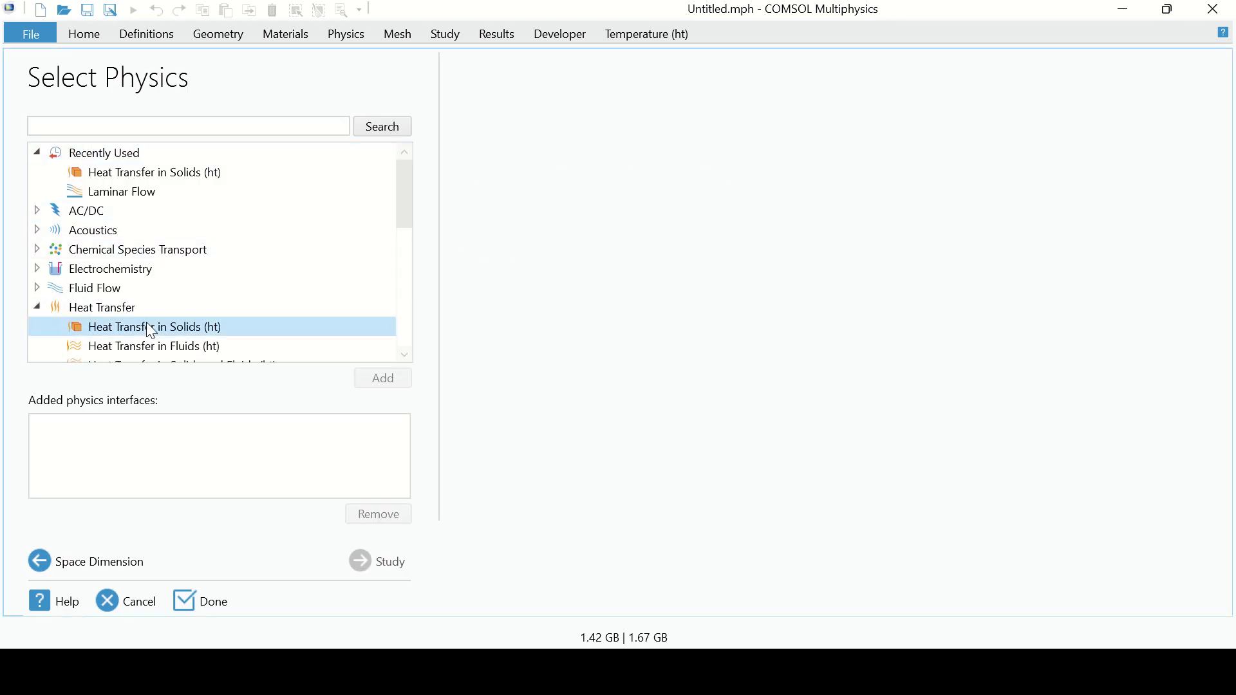
{"action": "left_click", "coordinate": [384, 378]}
{"action": "left_click_drag", "start_coordinate": [408, 208], "coordinate": [406, 311]}
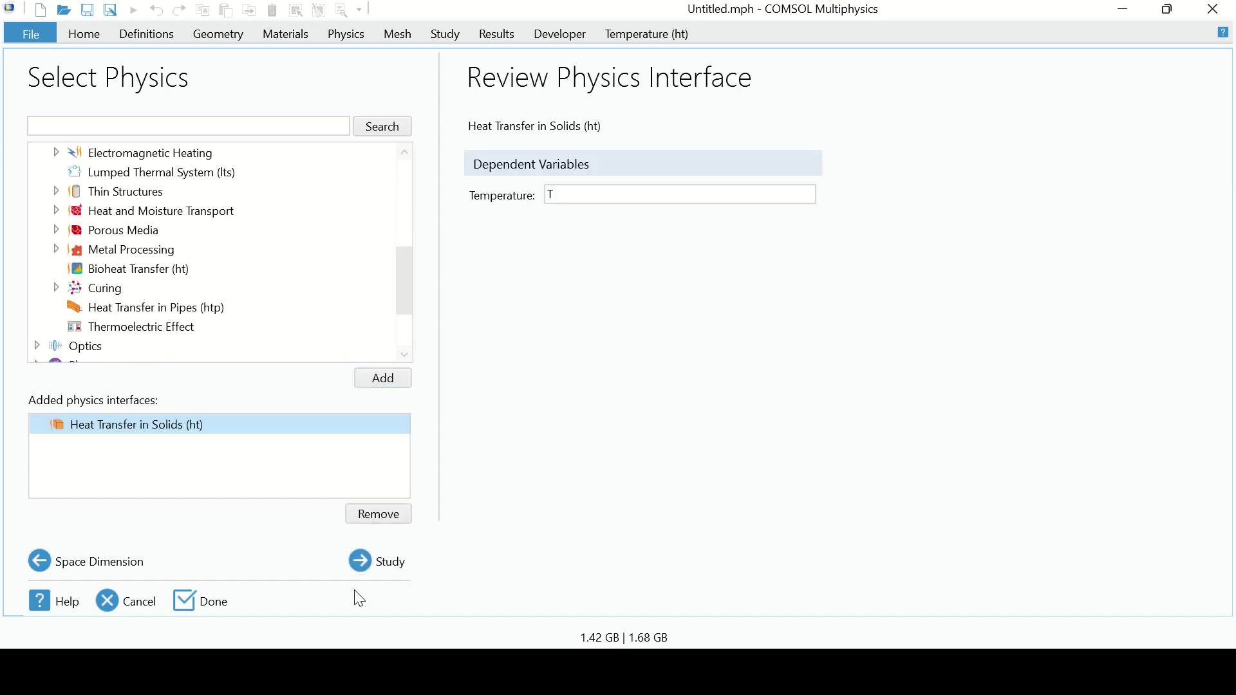
- Add a Time Dependent study and finish the wizard
{"action": "left_click", "coordinate": [363, 557]}
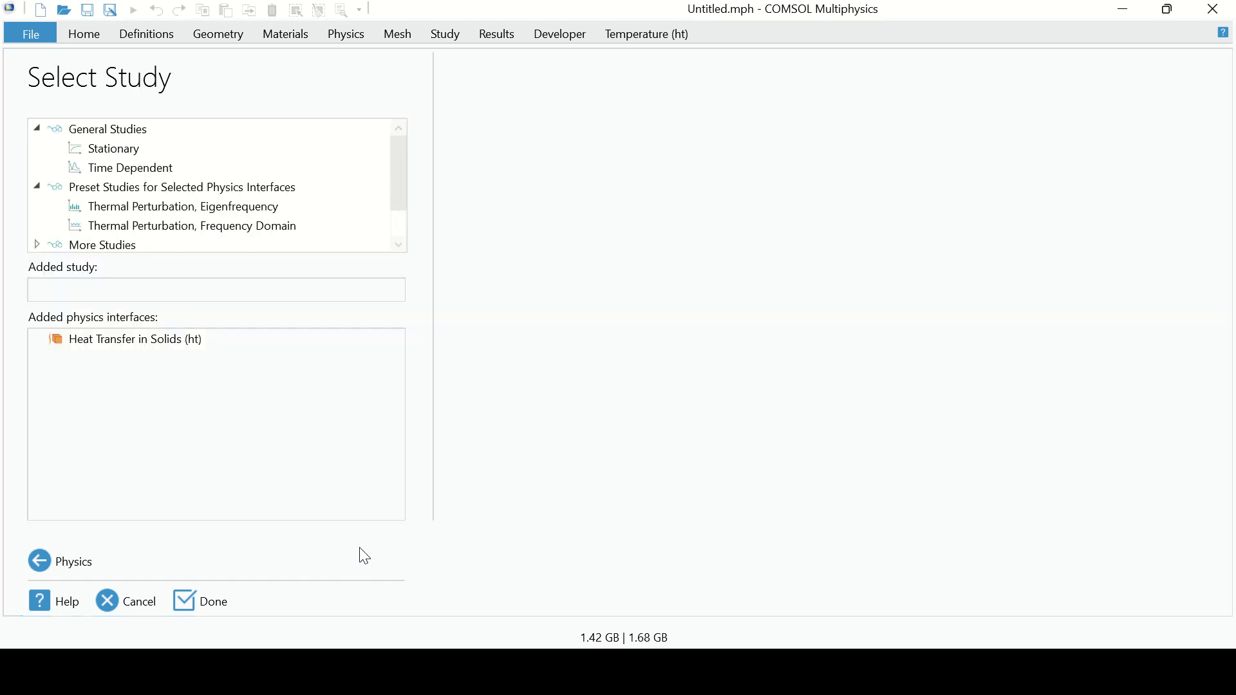
{"action": "left_click", "coordinate": [134, 170]}
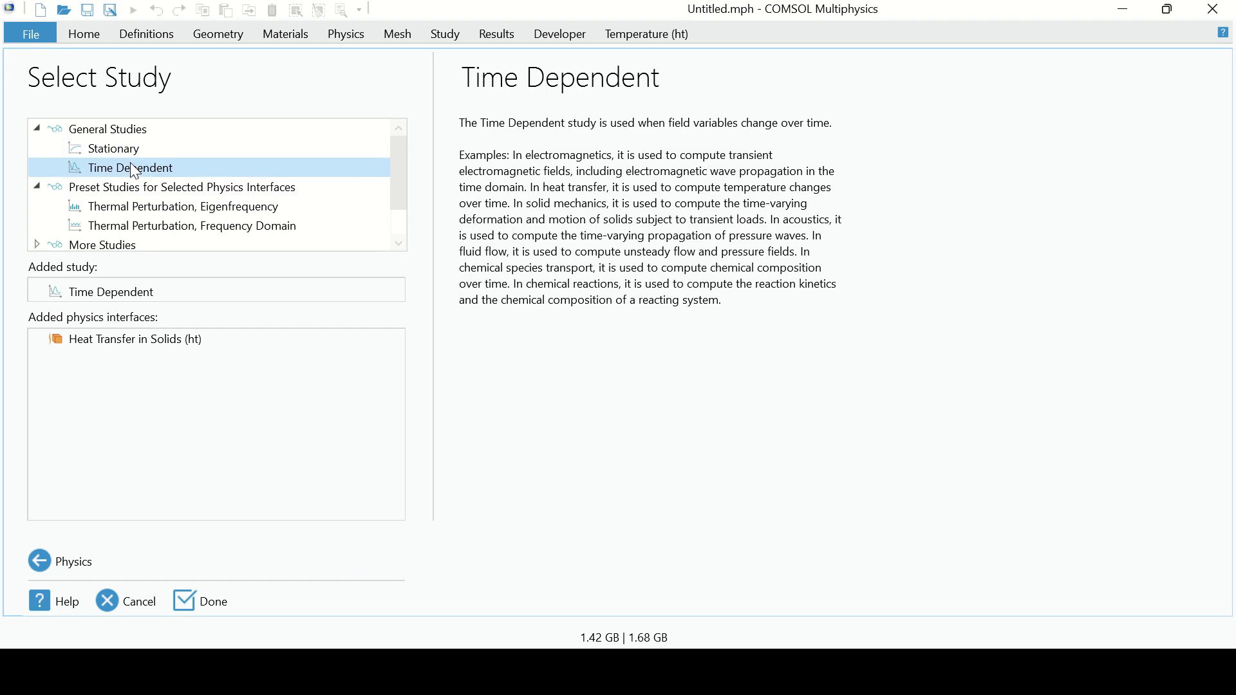
{"action": "left_click", "coordinate": [185, 600]}
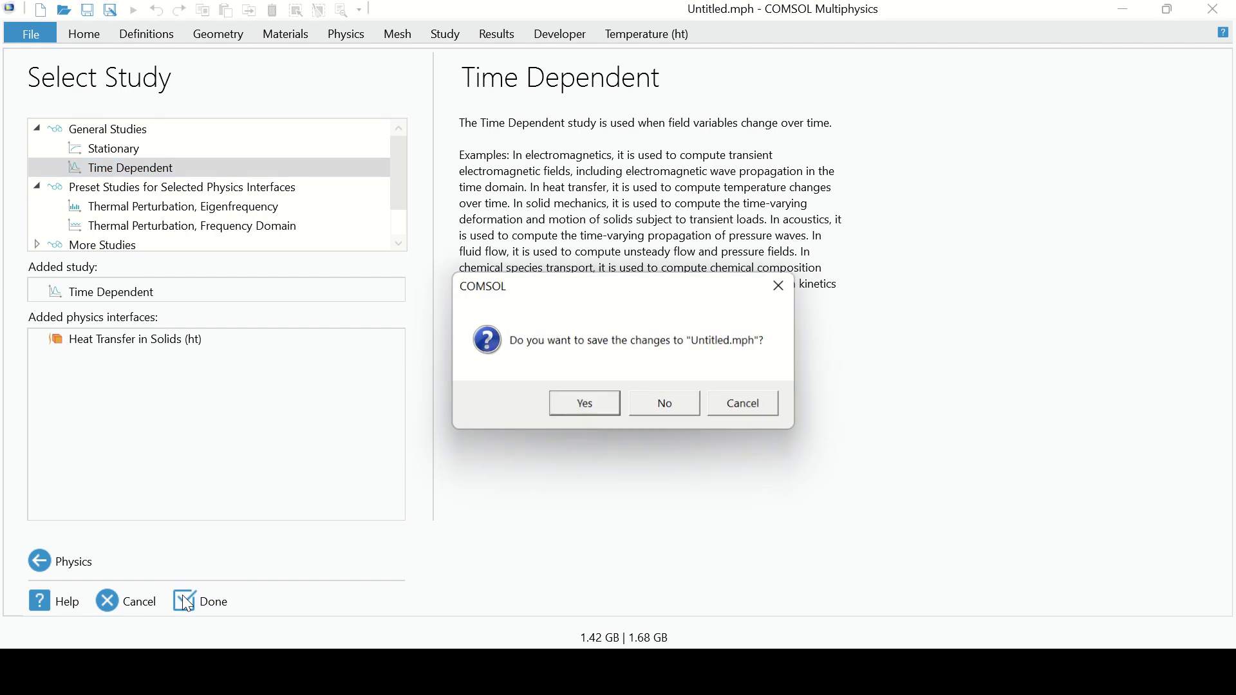
- Discard the untitled model's changes and set the geometry length unit to centimetres
{"action": "left_click", "coordinate": [651, 411]}
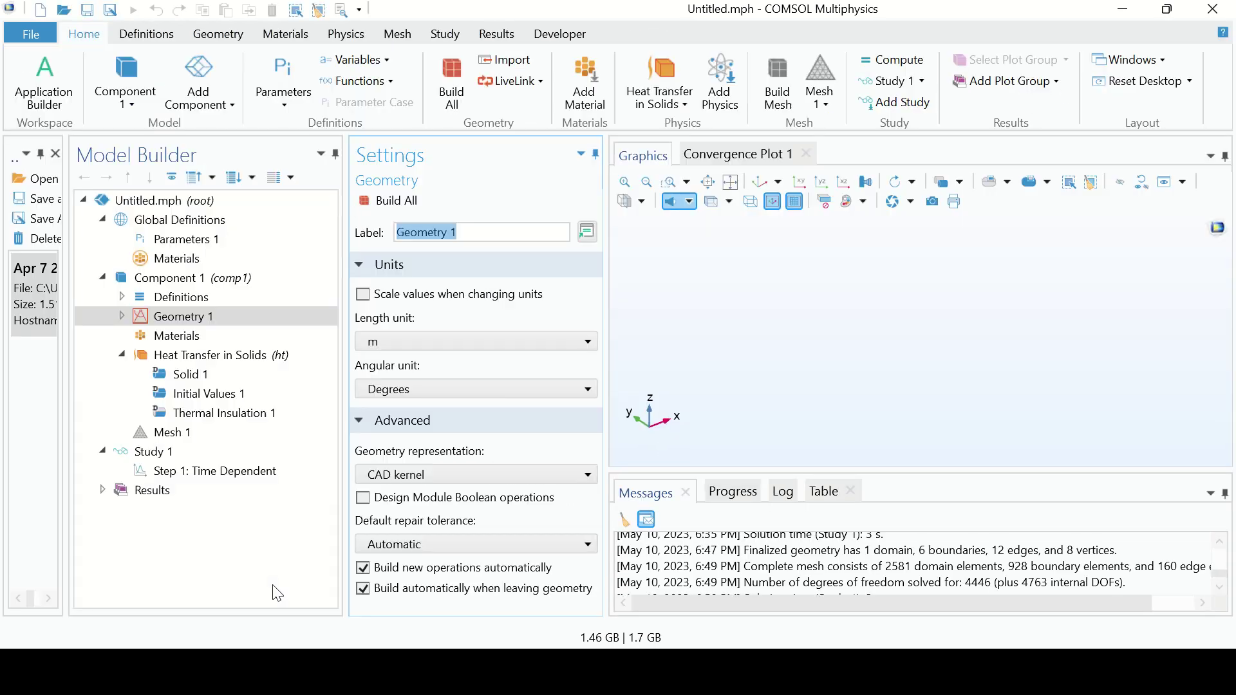
{"action": "left_click", "coordinate": [413, 342]}
{"action": "left_click", "coordinate": [411, 364]}
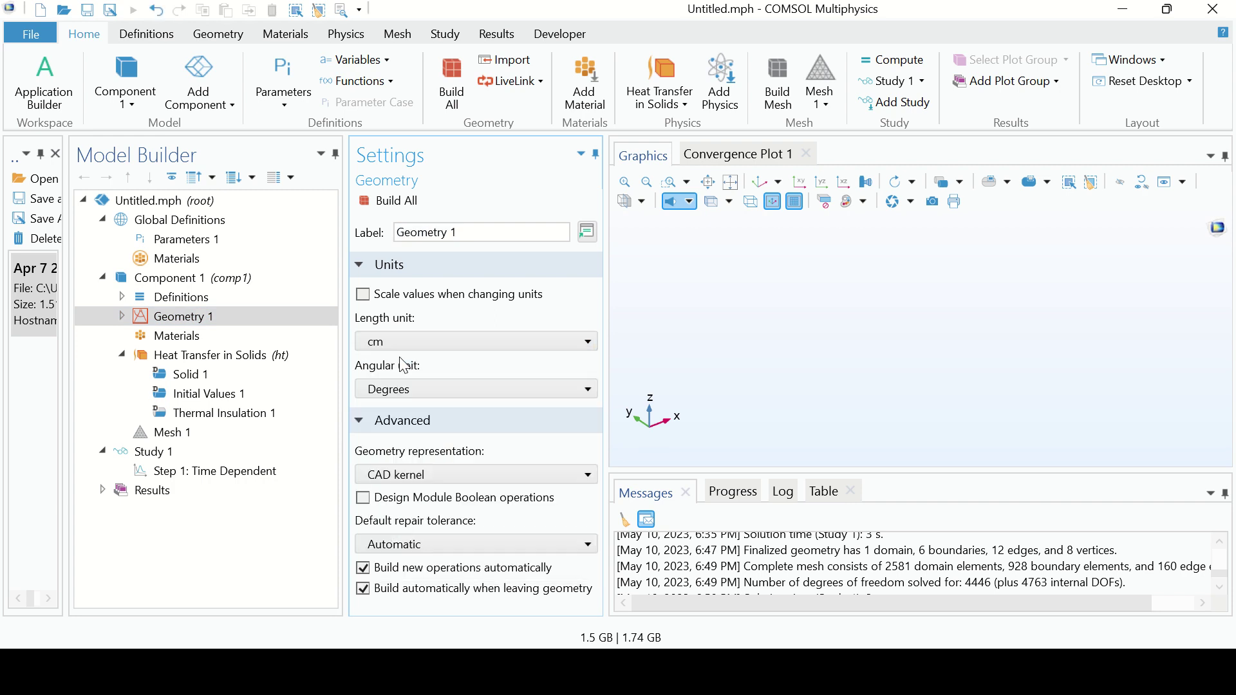
- Add and build a cylinder with radius 10 cm and height 200 cm
{"action": "right_click", "coordinate": [234, 318]}
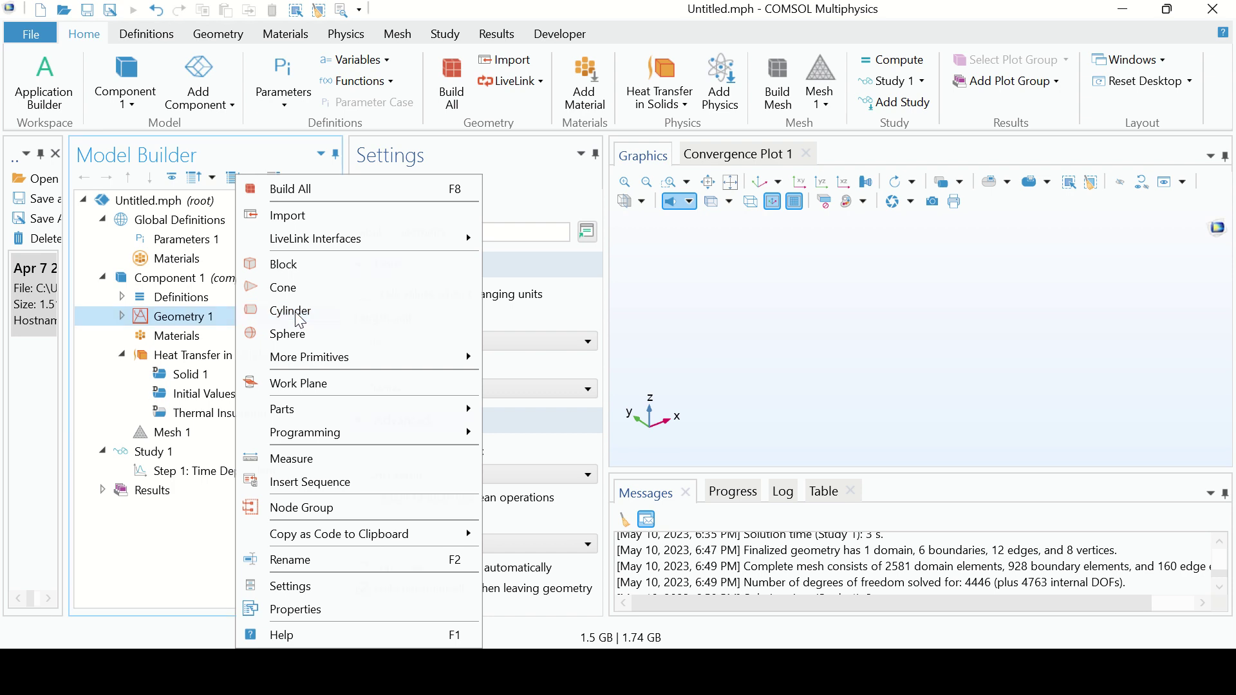
{"action": "left_click", "coordinate": [297, 315]}
{"action": "mouse_move", "coordinate": [491, 38]}
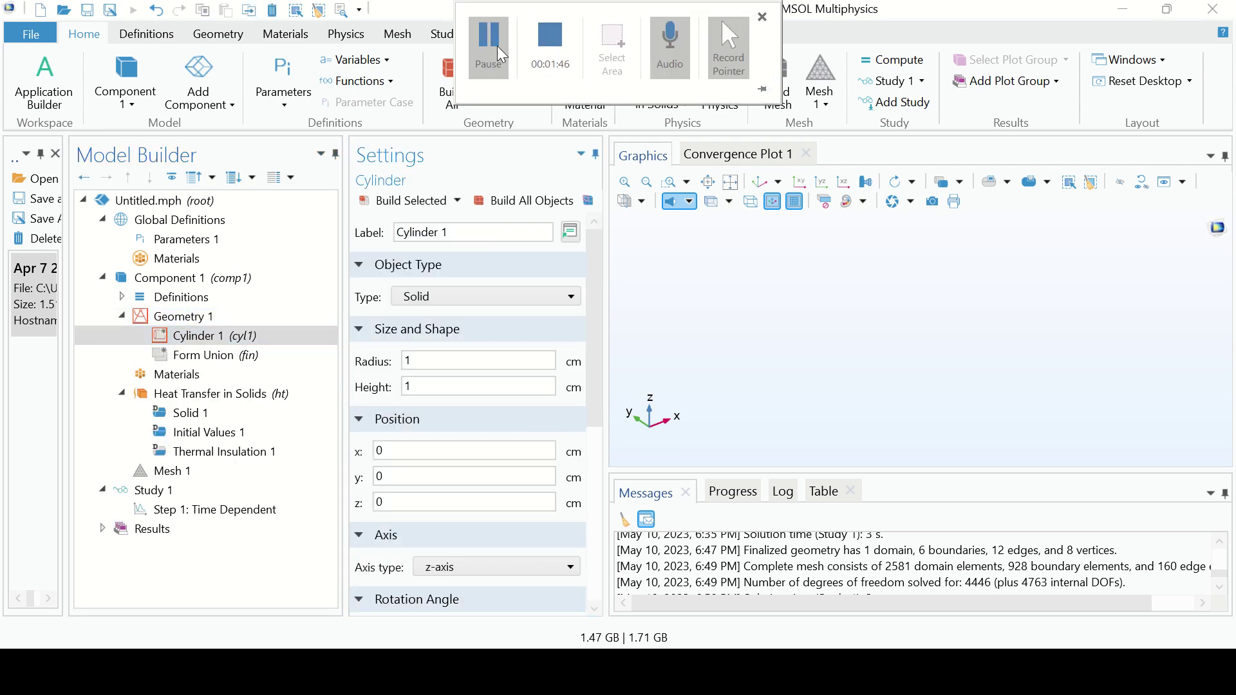
{"action": "double_click", "coordinate": [412, 360]}
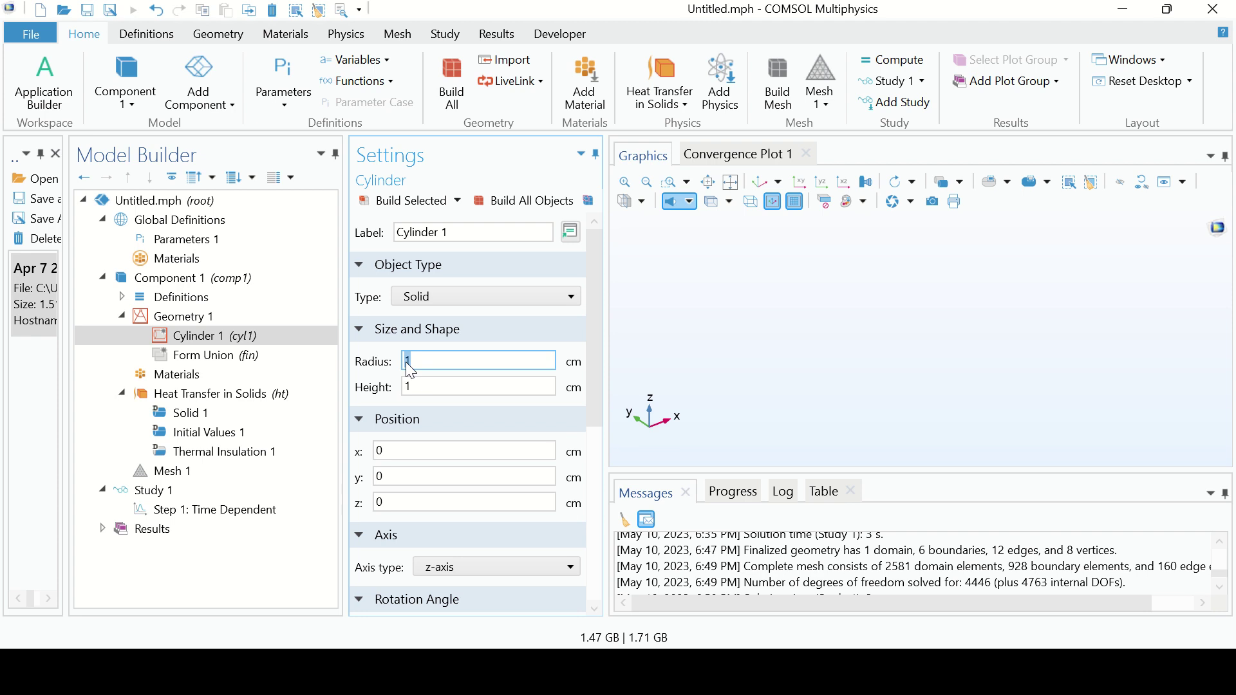
{"action": "type", "text": "10"}
{"action": "key", "text": "Tab"}
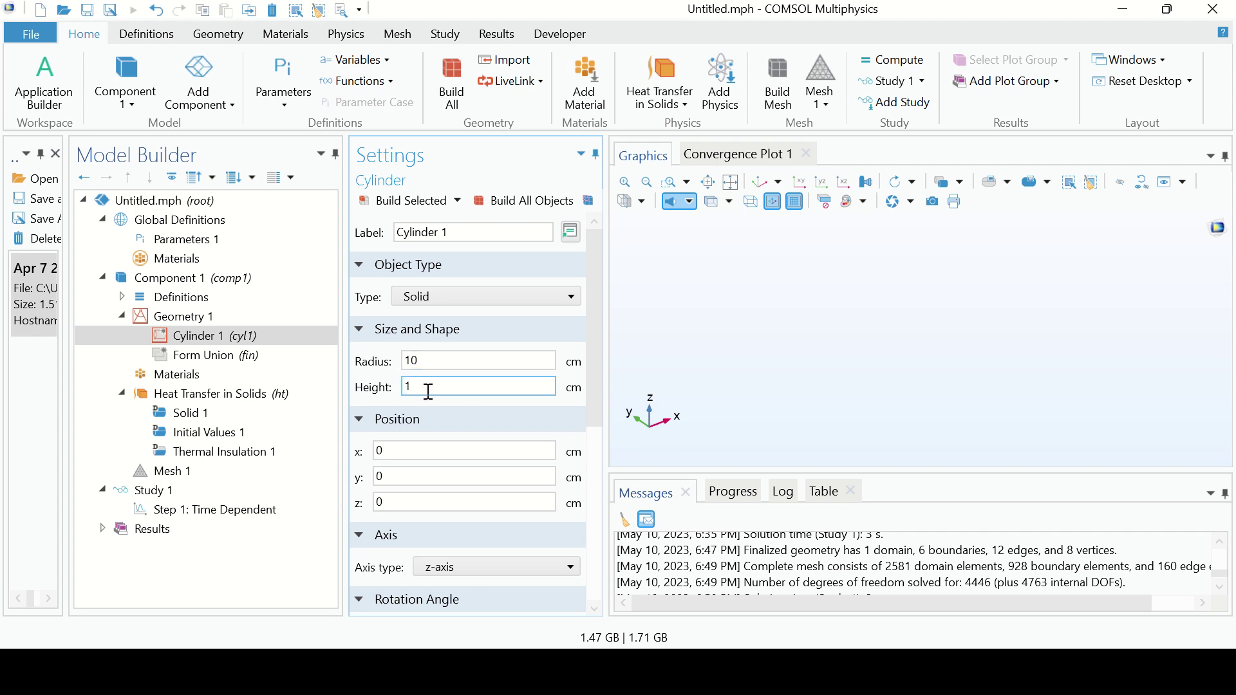
{"action": "type", "text": "200"}
{"action": "left_click", "coordinate": [414, 199]}
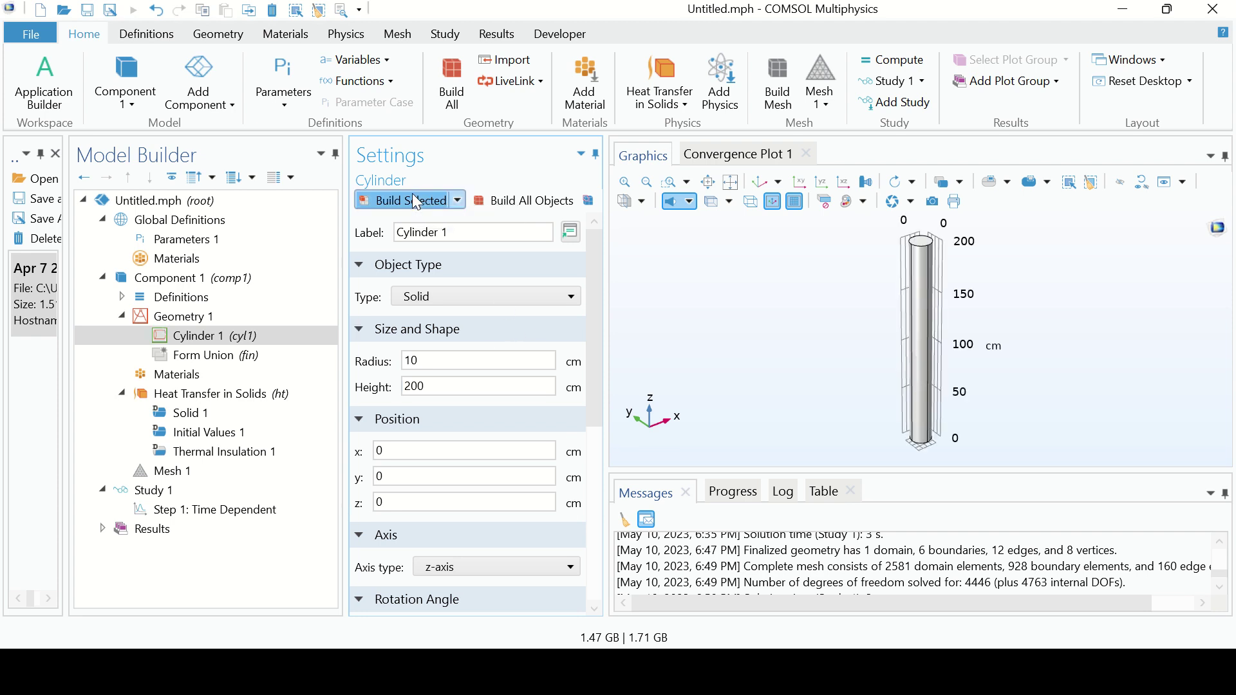
{"action": "left_click_drag", "start_coordinate": [818, 311], "coordinate": [796, 399]}
{"action": "scroll", "coordinate": [804, 357], "scroll_direction": "up", "scroll_amount": 2}
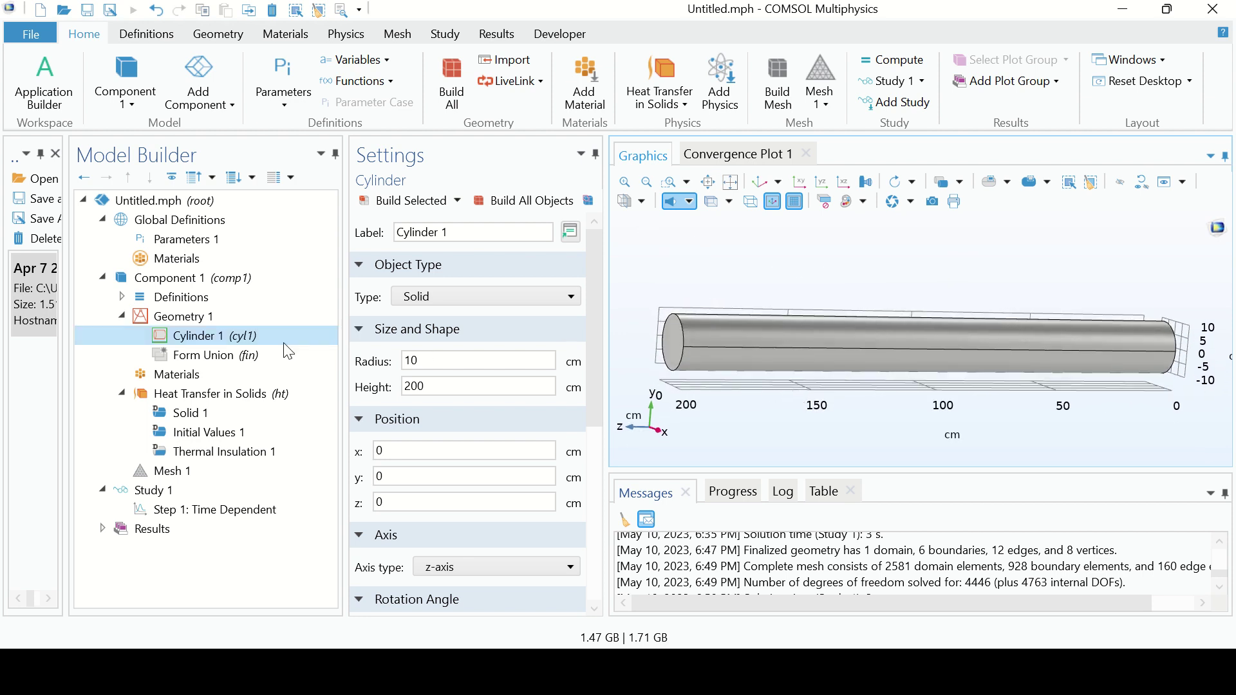
- In Solid 1, make thermal conductivity user defined at 14.9 W/(m·K)
{"action": "left_click_drag", "start_coordinate": [346, 351], "coordinate": [345, 351]}
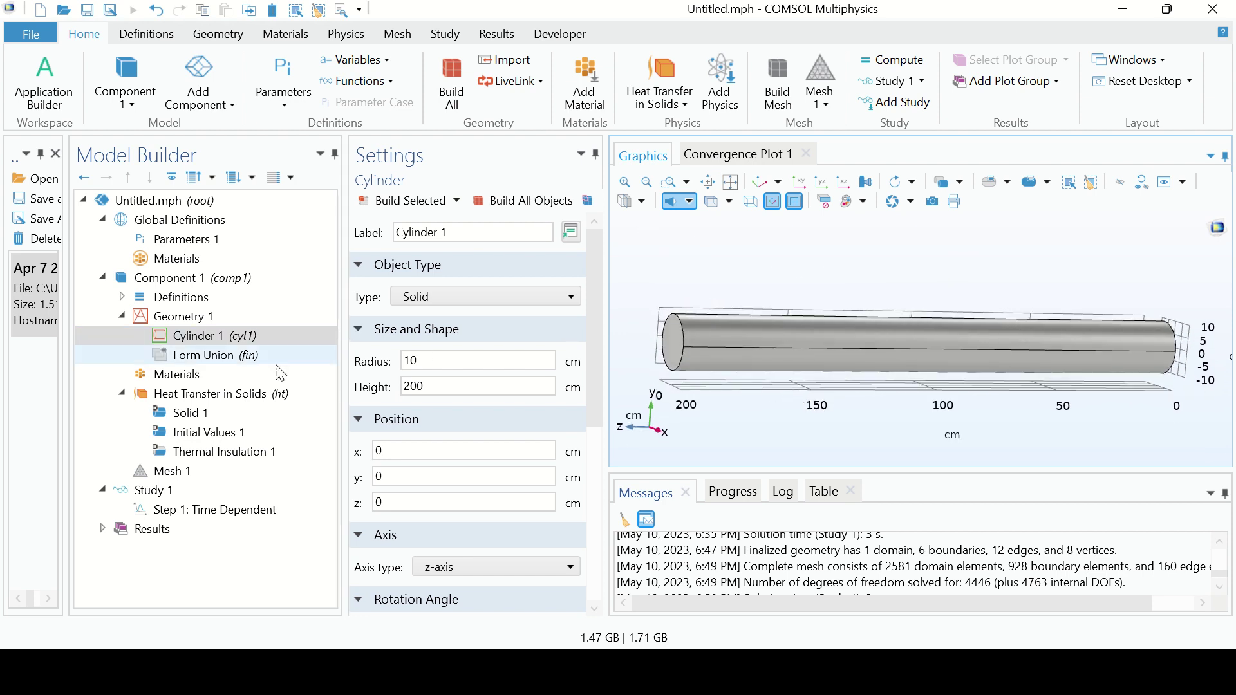
{"action": "left_click", "coordinate": [212, 395]}
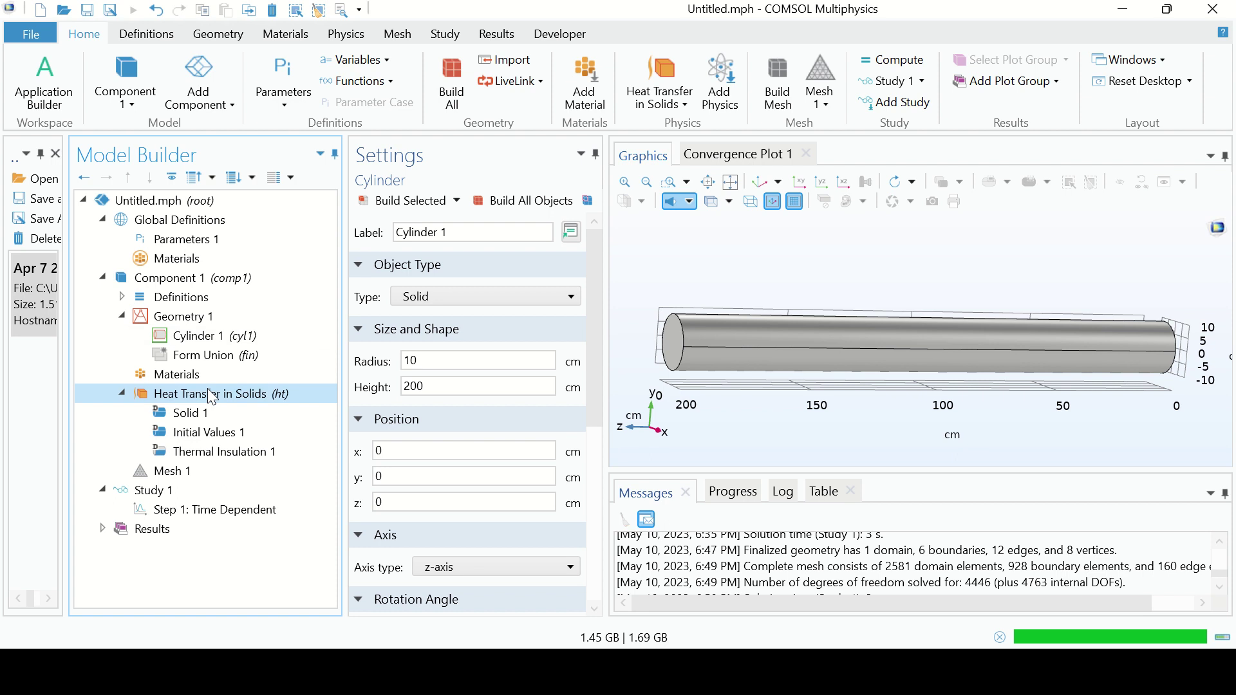
{"action": "left_click", "coordinate": [199, 413]}
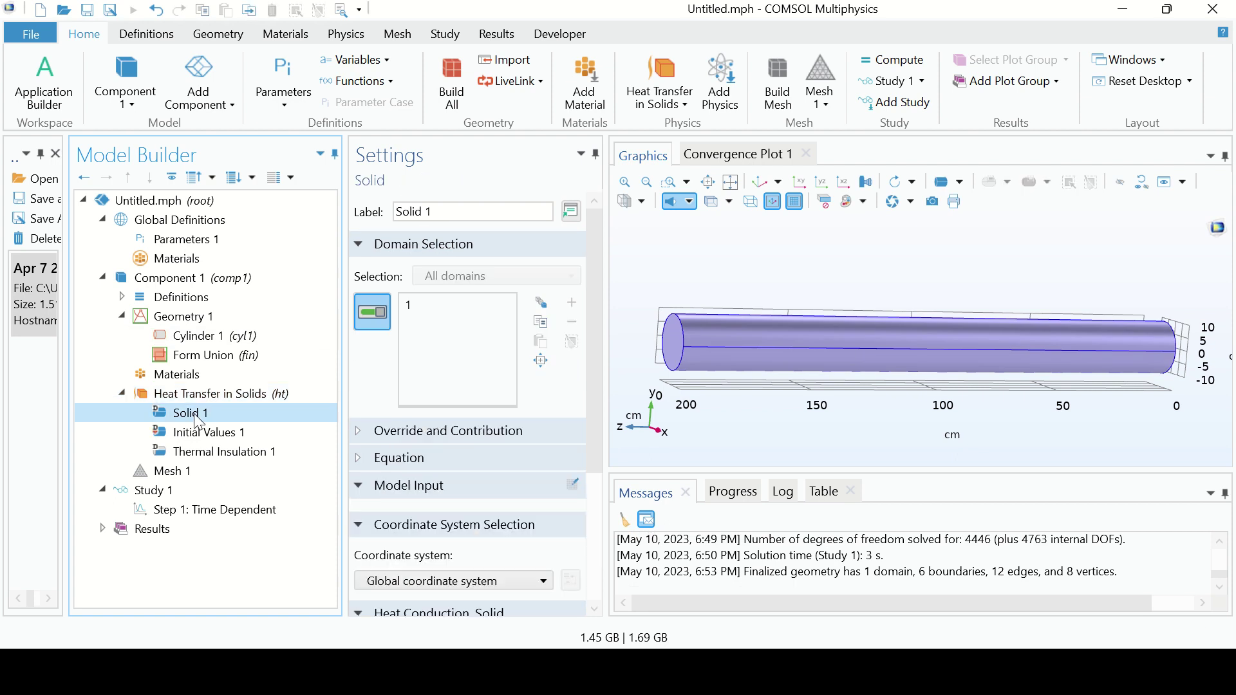
{"action": "left_click_drag", "start_coordinate": [595, 350], "coordinate": [586, 519]}
{"action": "left_click", "coordinate": [450, 464]}
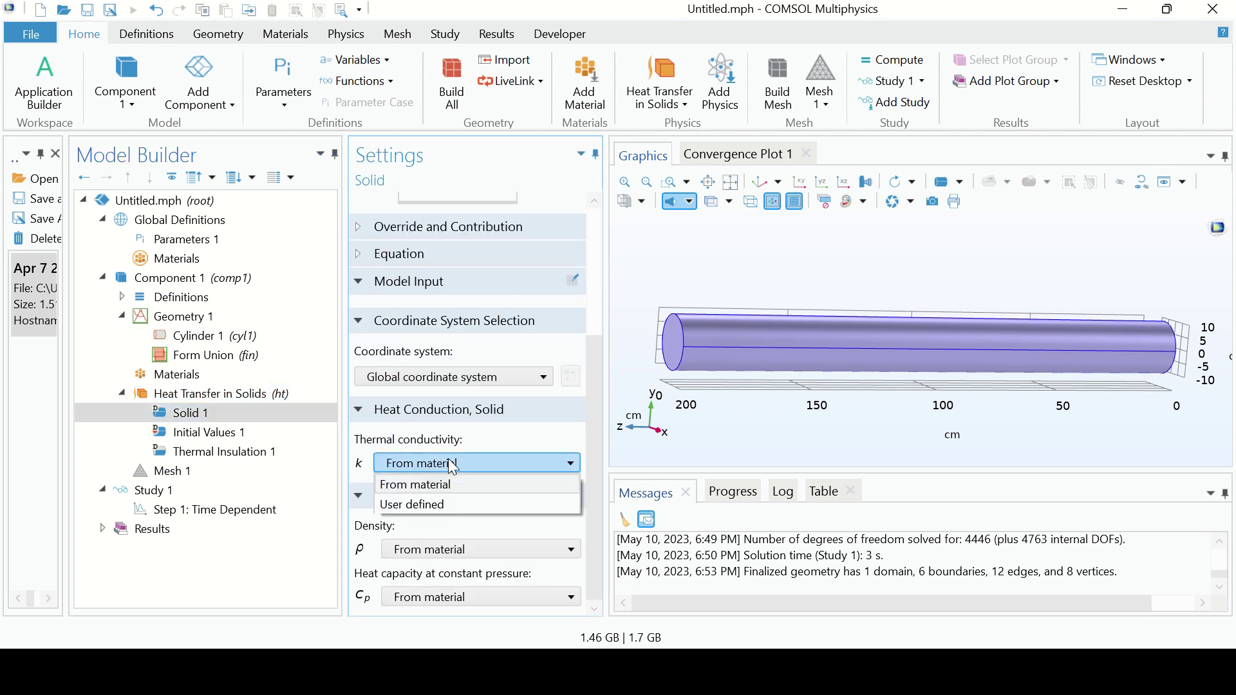
{"action": "left_click", "coordinate": [407, 507]}
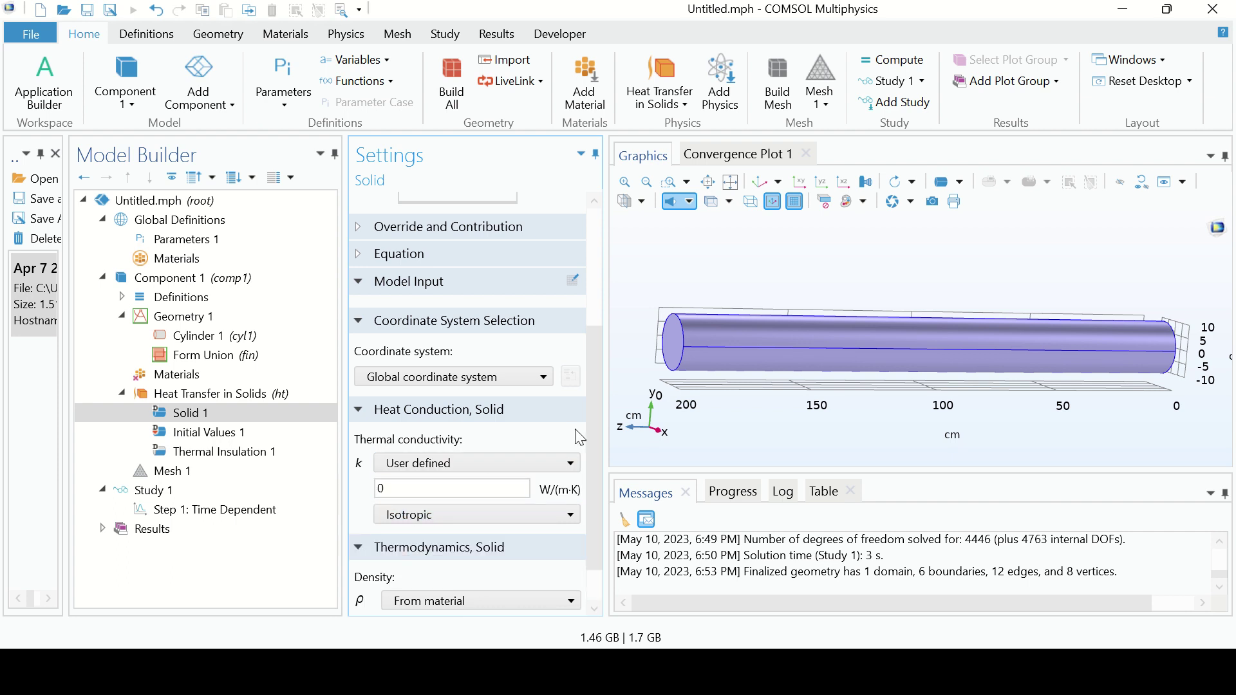
{"action": "double_click", "coordinate": [385, 489]}
{"action": "type", "text": "14.9"}
- Make density user defined at 7900 kg/m³
{"action": "scroll", "coordinate": [592, 464], "scroll_direction": "down", "scroll_amount": 2}
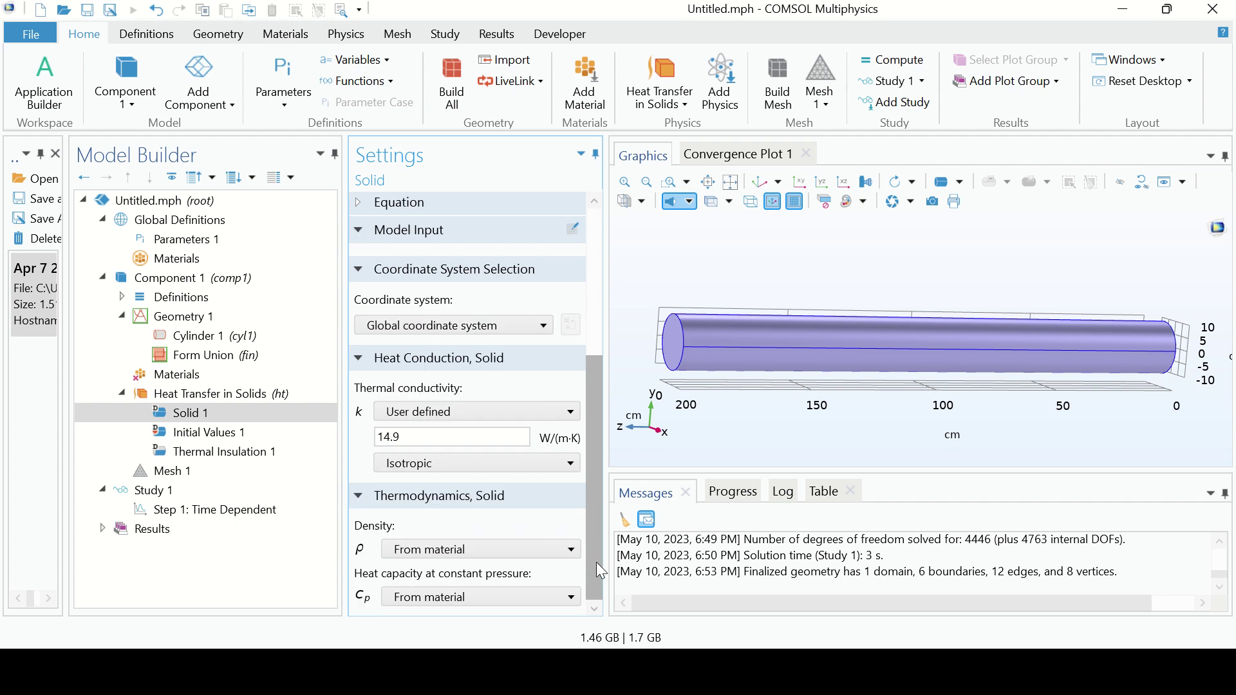
{"action": "left_click", "coordinate": [455, 553]}
{"action": "left_click", "coordinate": [428, 587]}
{"action": "left_click_drag", "start_coordinate": [585, 504], "coordinate": [556, 504]}
{"action": "left_click_drag", "start_coordinate": [441, 575], "coordinate": [380, 582]}
{"action": "type", "text": "7900"}
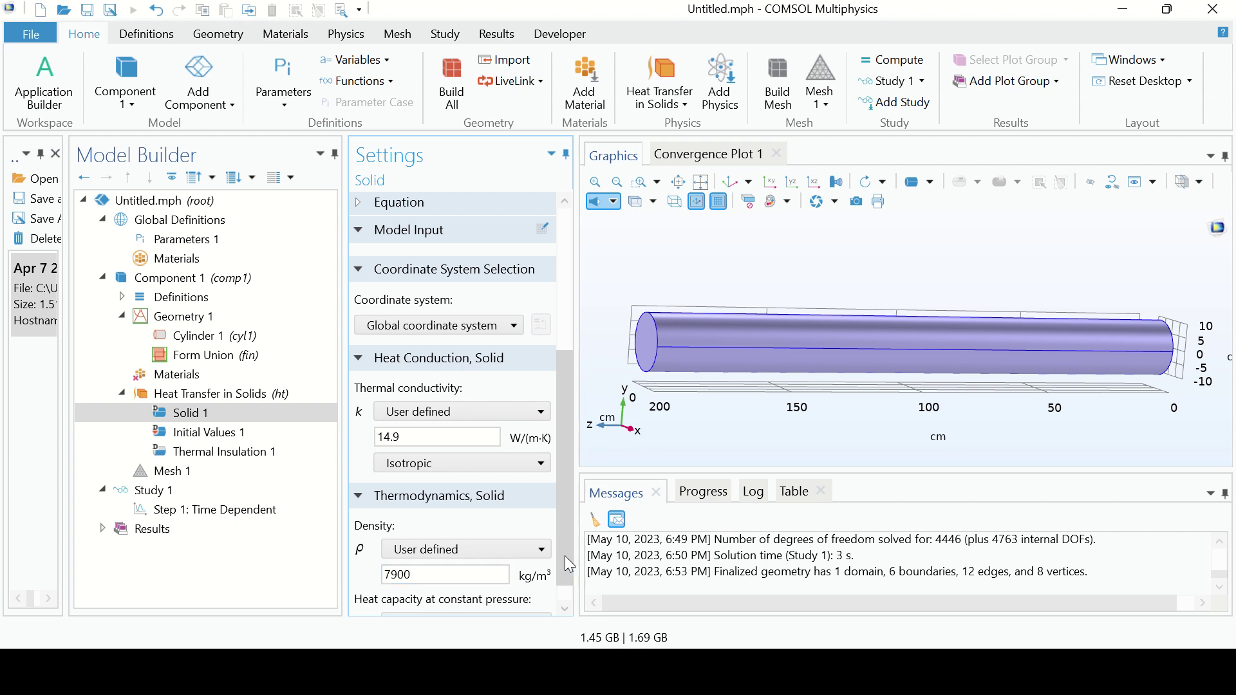
- Make heat capacity user defined at 477 J/(kg·K)
{"action": "scroll", "coordinate": [568, 553], "scroll_direction": "down", "scroll_amount": 1}
{"action": "left_click", "coordinate": [460, 597]}
{"action": "left_click", "coordinate": [419, 639]}
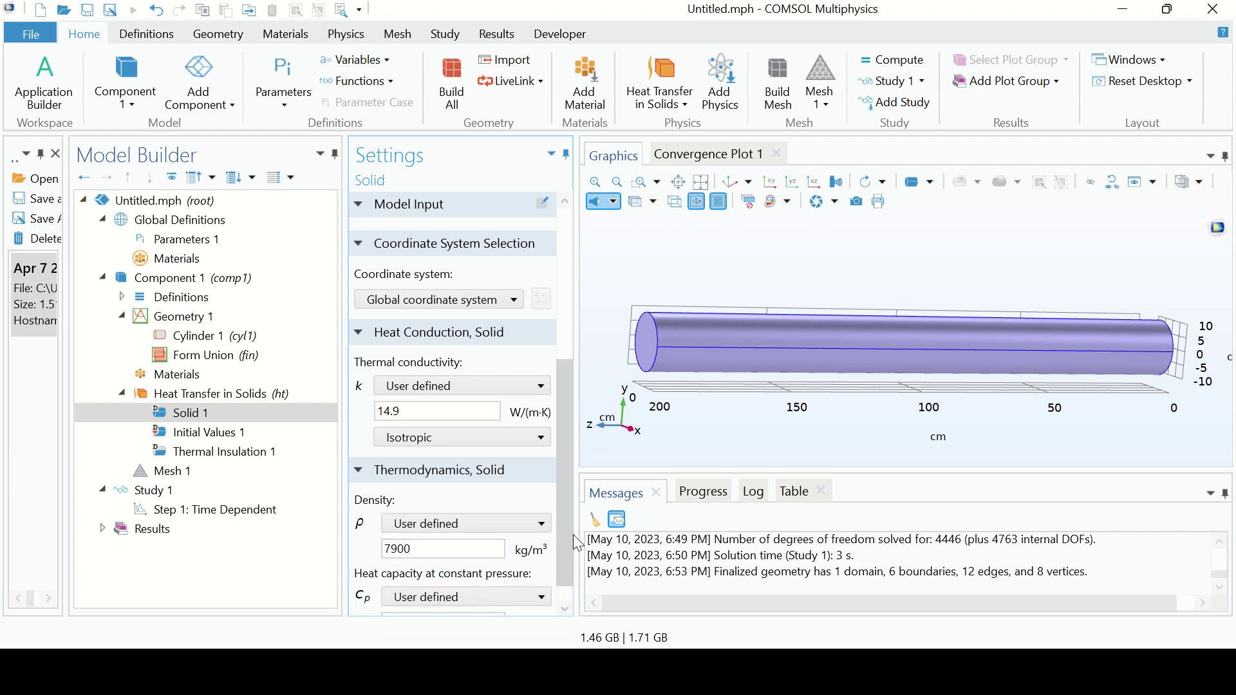
{"action": "scroll", "coordinate": [564, 592], "scroll_direction": "down", "scroll_amount": 1}
{"action": "double_click", "coordinate": [388, 596]}
{"action": "type", "text": "477"}
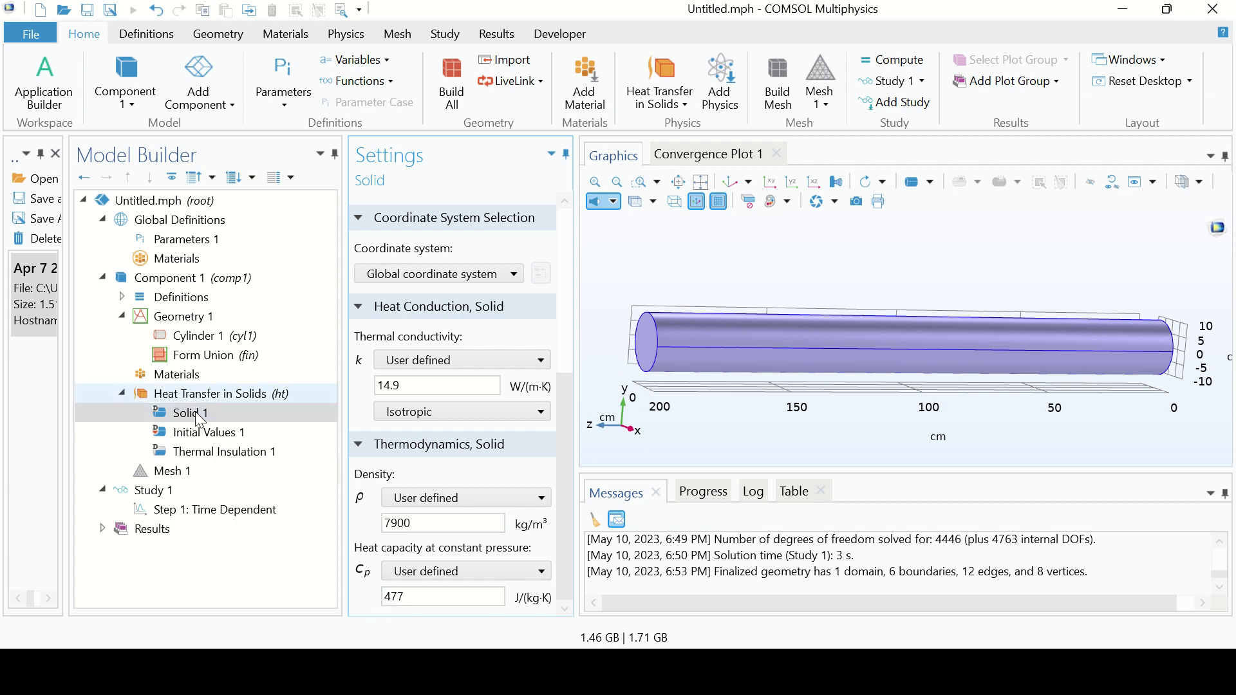
- Change the Initial Values 1 temperature from 293.15[K] to 600[degC]
{"action": "left_click", "coordinate": [200, 432]}
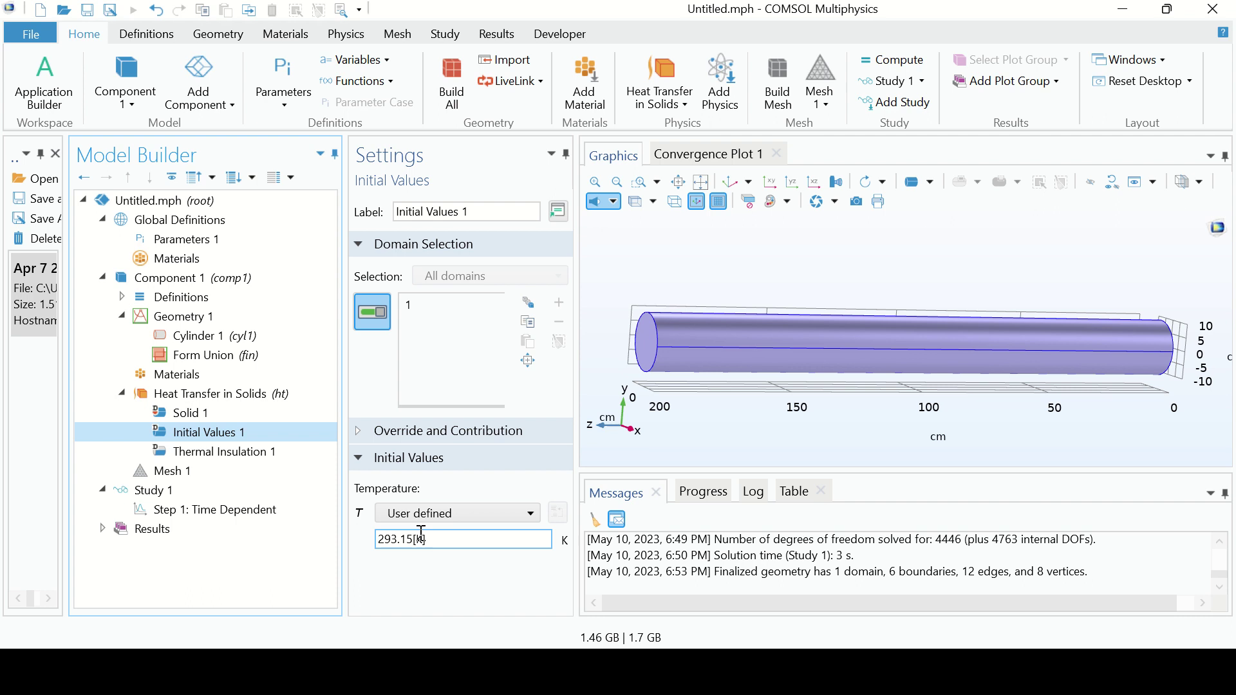
{"action": "triple_click", "coordinate": [426, 535]}
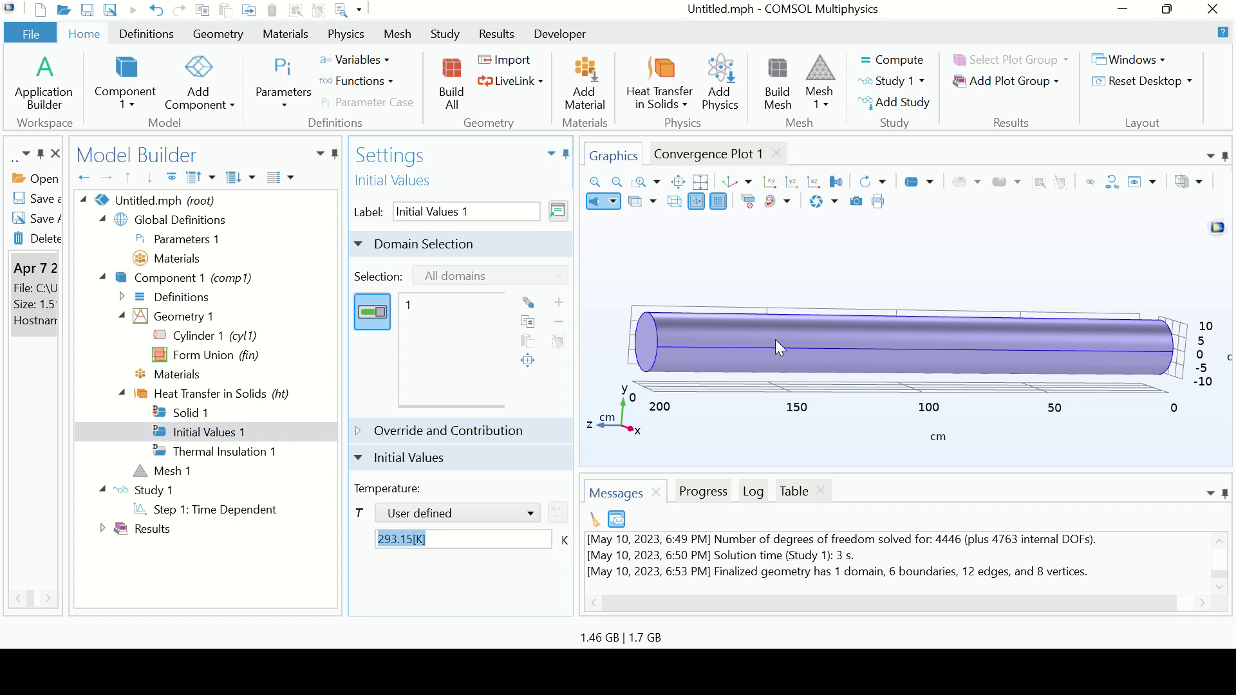
{"action": "type", "text": "600[degC"}
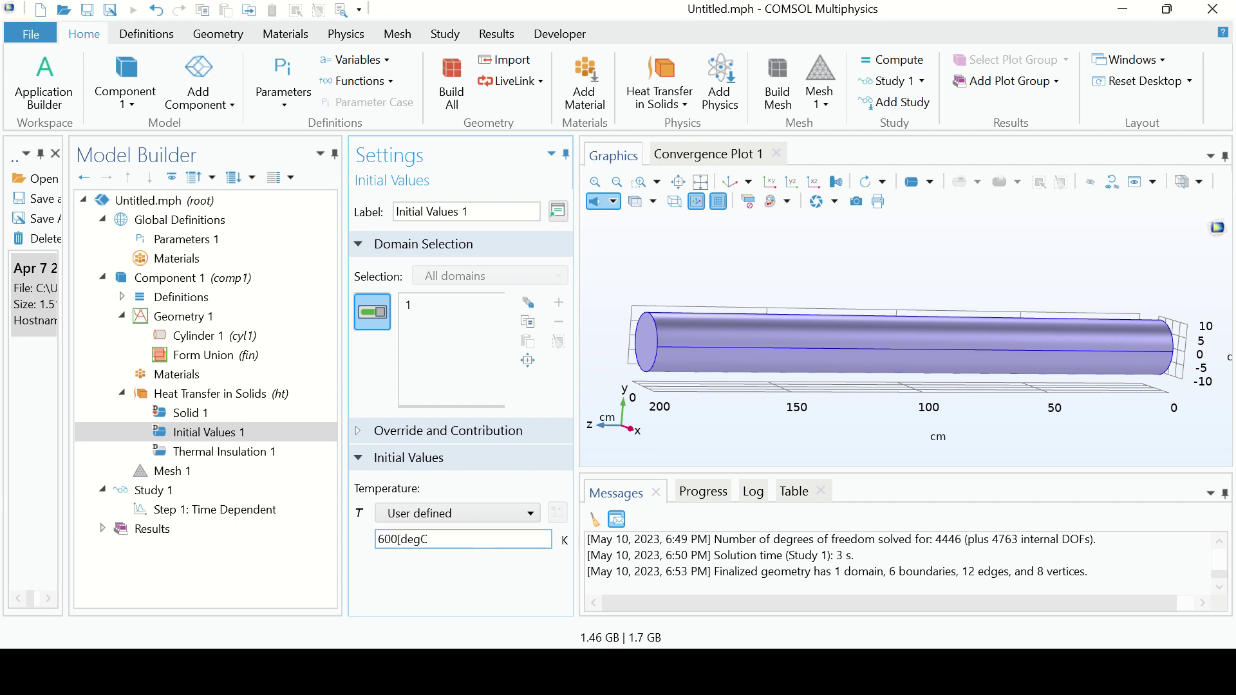
{"action": "left_click", "coordinate": [630, 575]}
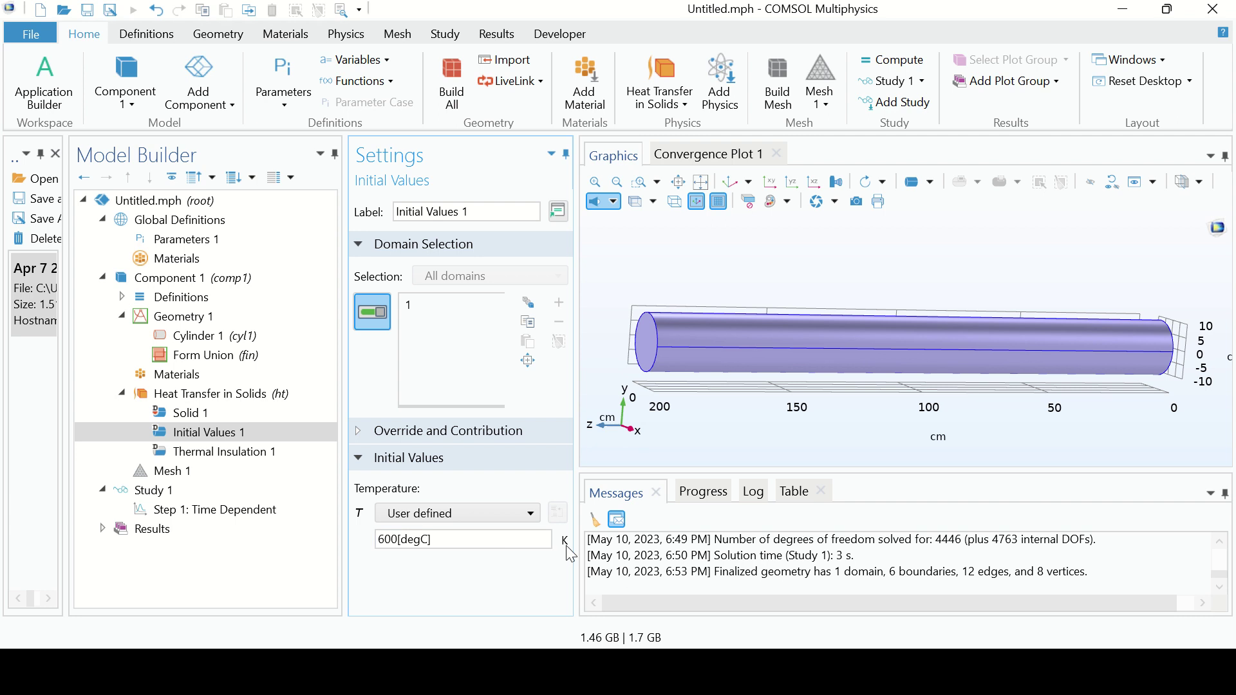
{"action": "left_click", "coordinate": [449, 545]}
{"action": "left_click_drag", "start_coordinate": [673, 399], "coordinate": [780, 372]}
{"action": "left_click", "coordinate": [264, 395]}
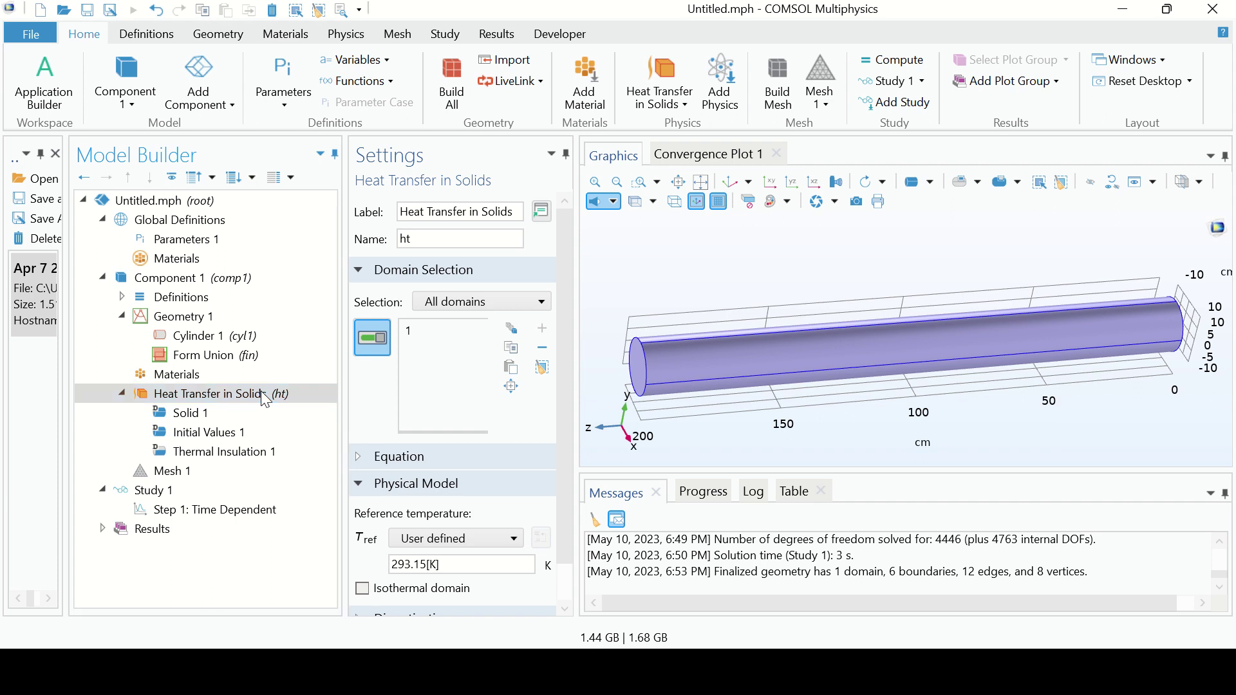
- Add a Heat Flux condition on cylinder boundaries 1, 2, 5 and 6
{"action": "right_click", "coordinate": [261, 392]}
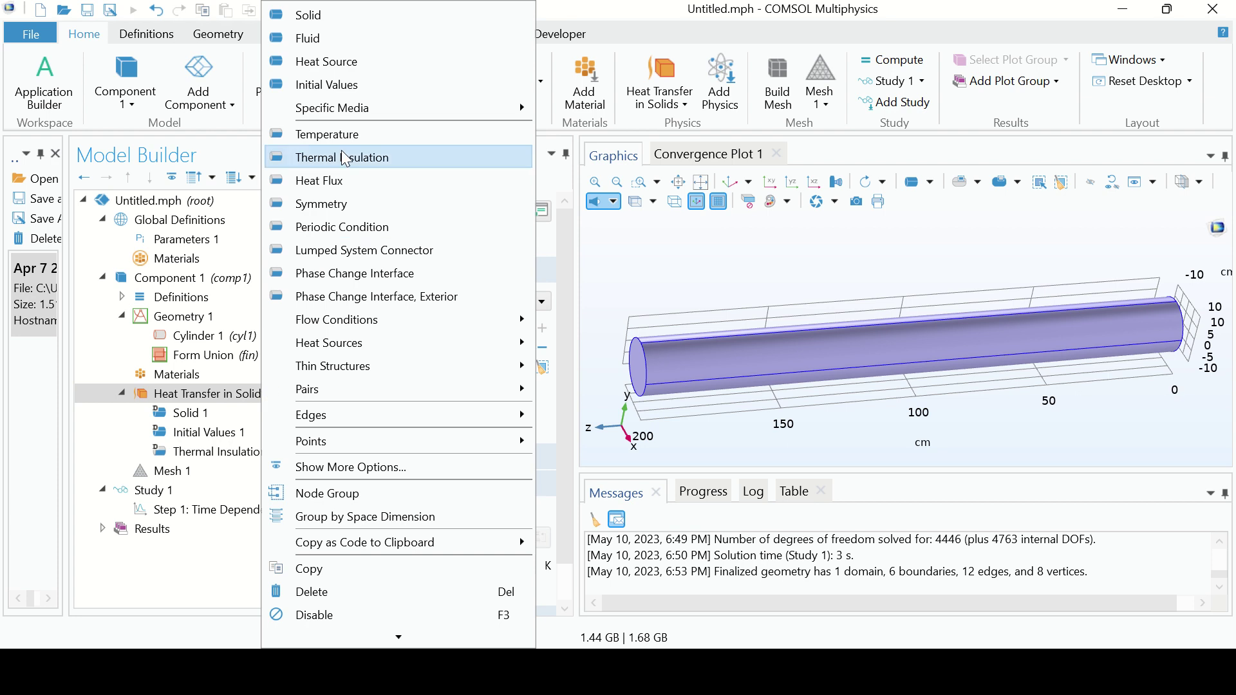
{"action": "left_click", "coordinate": [322, 181]}
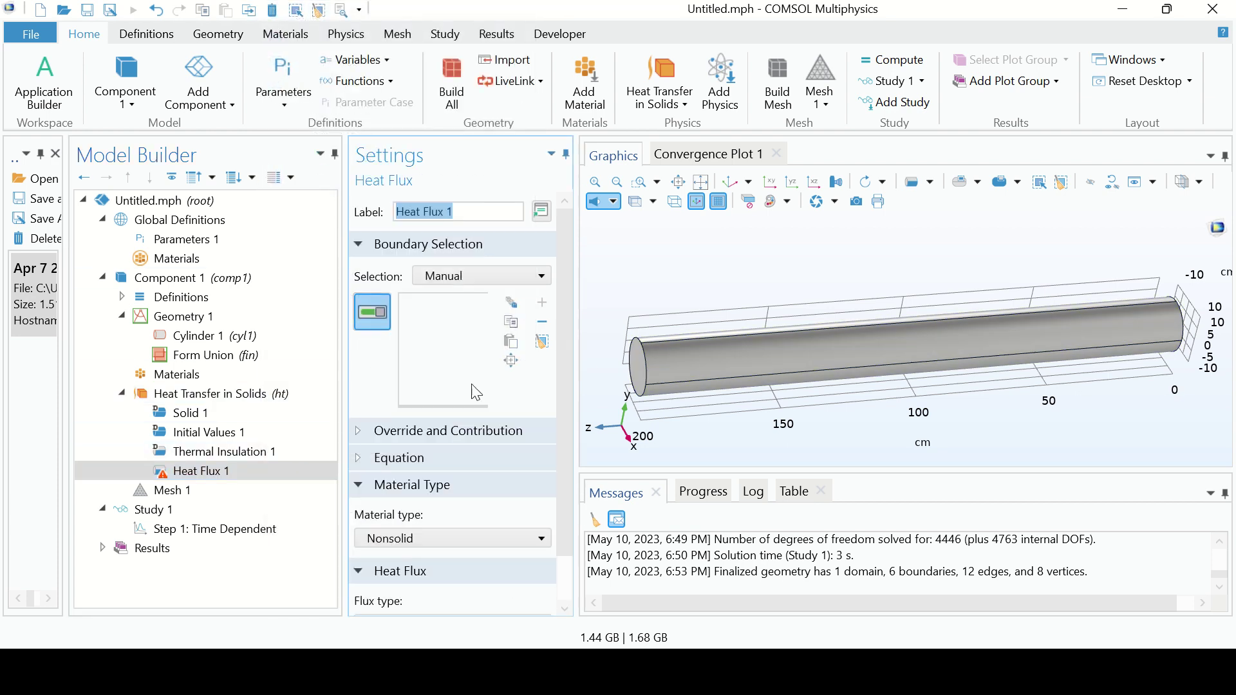
{"action": "left_click", "coordinate": [744, 362]}
{"action": "left_click_drag", "start_coordinate": [744, 363], "coordinate": [925, 366]}
{"action": "left_click", "coordinate": [813, 354]}
{"action": "left_click", "coordinate": [933, 372]}
{"action": "left_click", "coordinate": [923, 360]}
{"action": "left_click_drag", "start_coordinate": [989, 391], "coordinate": [643, 424]}
{"action": "scroll", "coordinate": [573, 470], "scroll_direction": "down", "scroll_amount": 1}
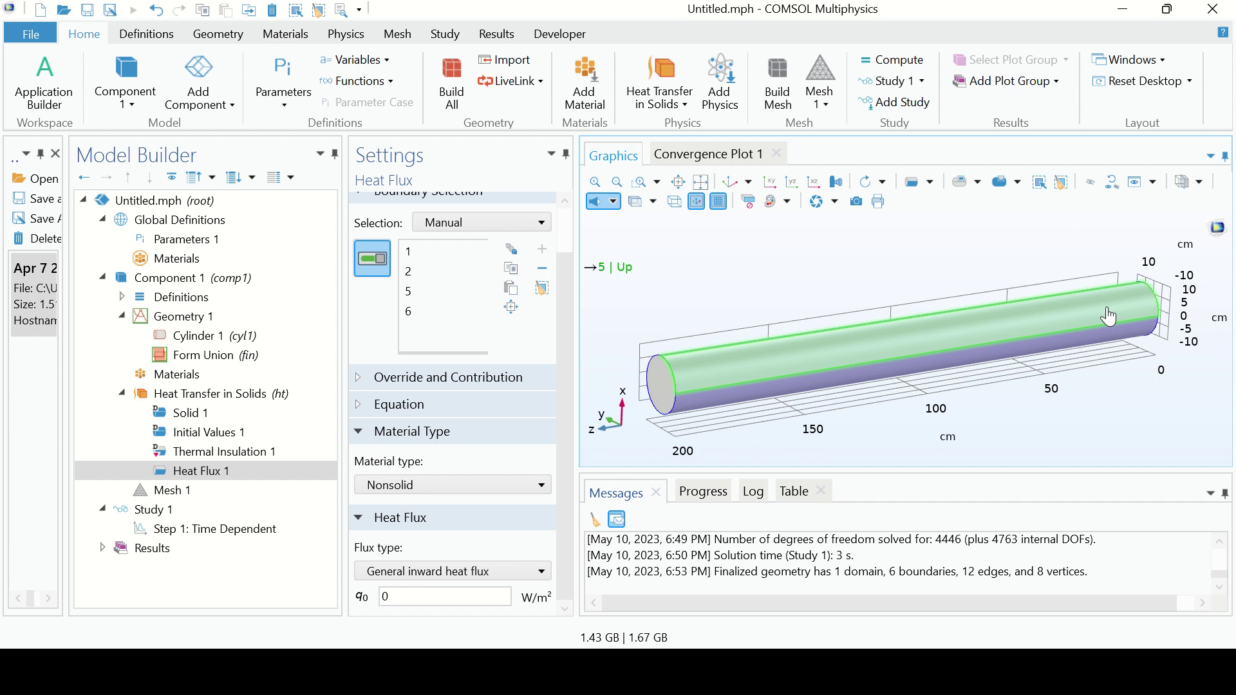
{"action": "left_click_drag", "start_coordinate": [1165, 372], "coordinate": [1094, 418]}
- Make the flux convective with h = 80 W/(m²·K) and 200[degC] external temperature, then build the mesh
{"action": "left_click", "coordinate": [459, 575]}
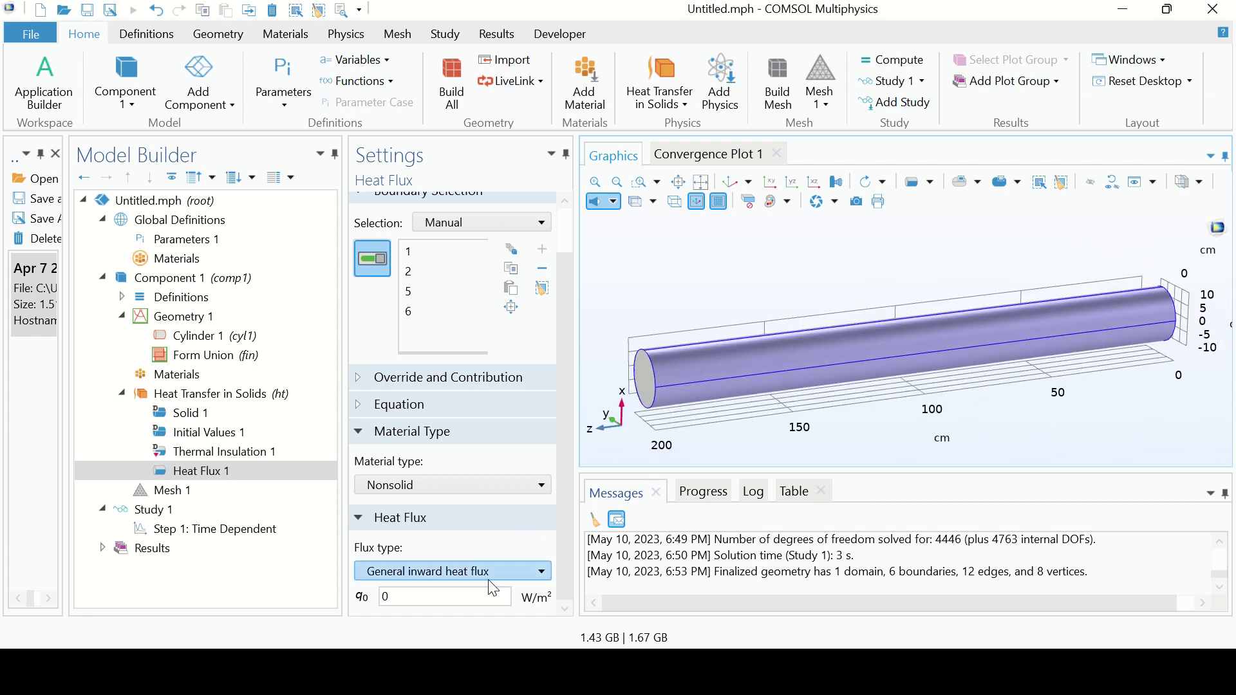
{"action": "left_click", "coordinate": [427, 613]}
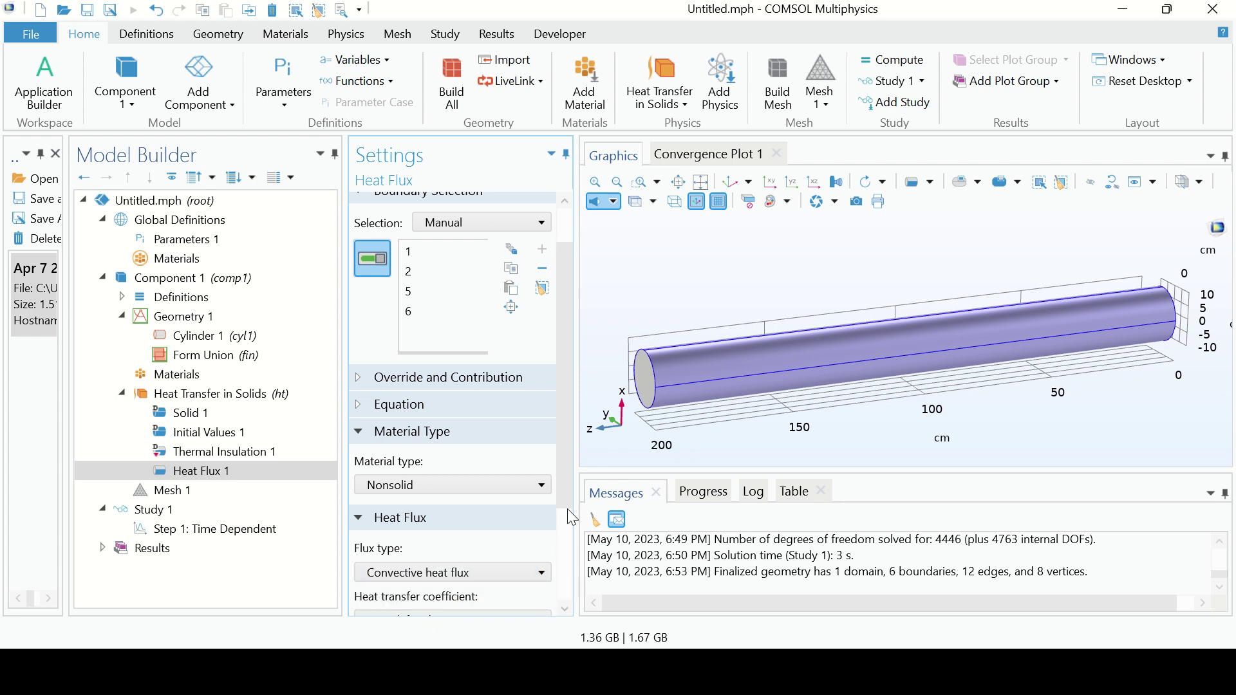
{"action": "left_click_drag", "start_coordinate": [567, 485], "coordinate": [566, 543]}
{"action": "left_click", "coordinate": [464, 472]}
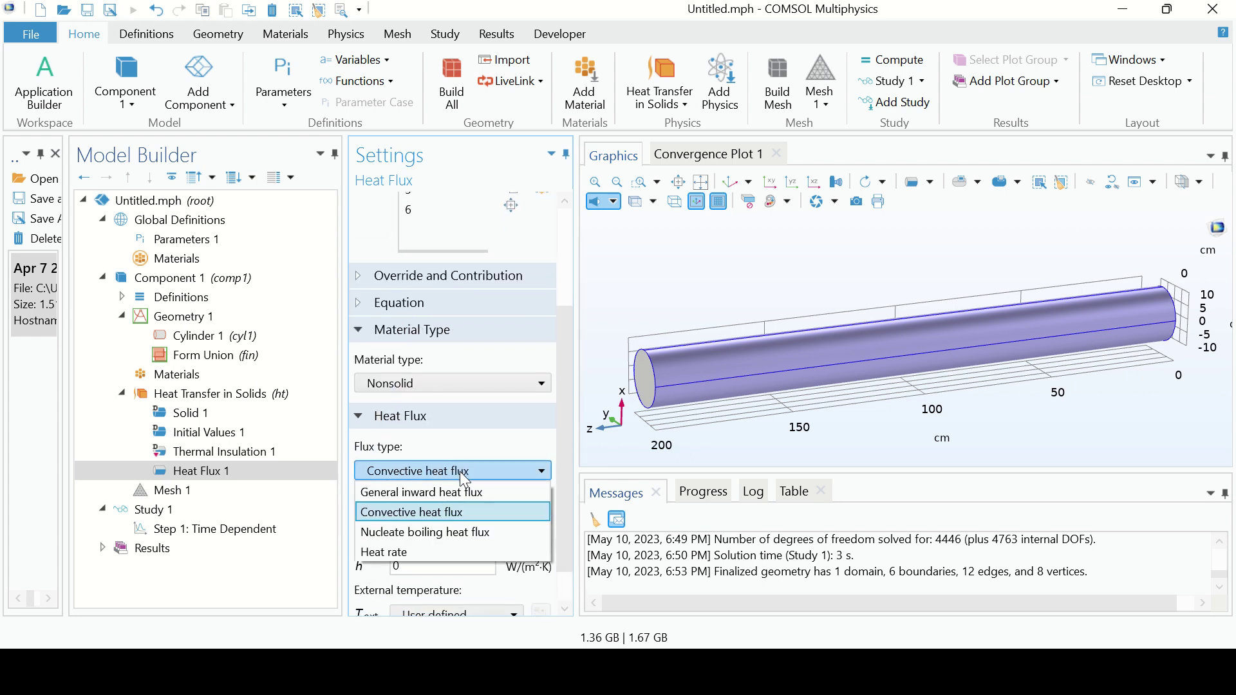
{"action": "left_click", "coordinate": [451, 512]}
{"action": "left_click_drag", "start_coordinate": [416, 571], "coordinate": [395, 571]}
{"action": "type", "text": "80"}
{"action": "key", "text": "Return"}
{"action": "scroll", "coordinate": [569, 525], "scroll_direction": "down", "scroll_amount": 1}
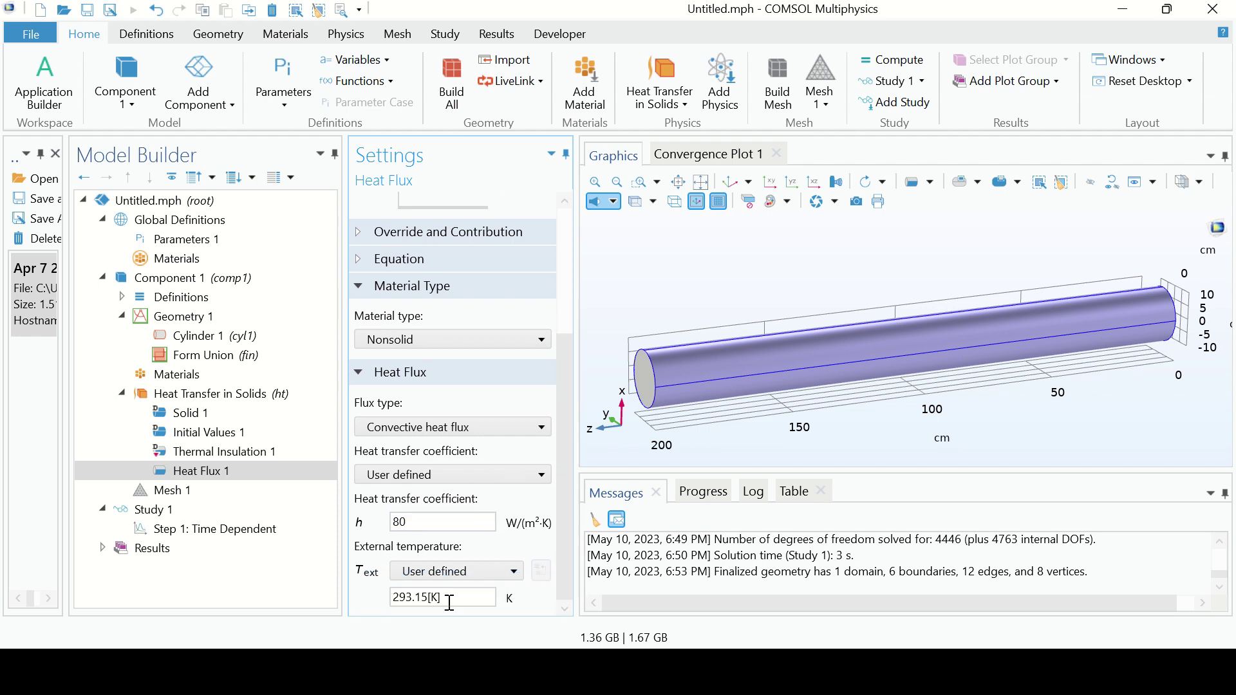
{"action": "left_click_drag", "start_coordinate": [448, 596], "coordinate": [369, 601]}
{"action": "type", "text": "200[degC"}
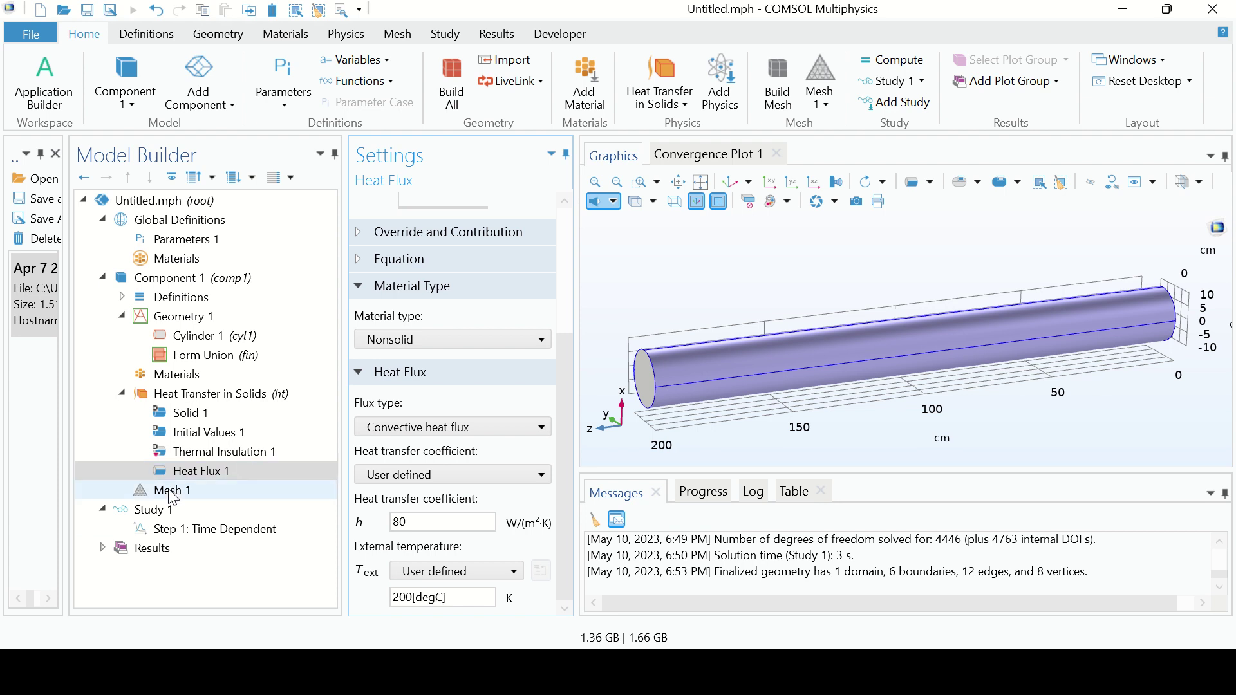
{"action": "left_click", "coordinate": [325, 469]}
{"action": "left_click_drag", "start_coordinate": [344, 455], "coordinate": [337, 456]}
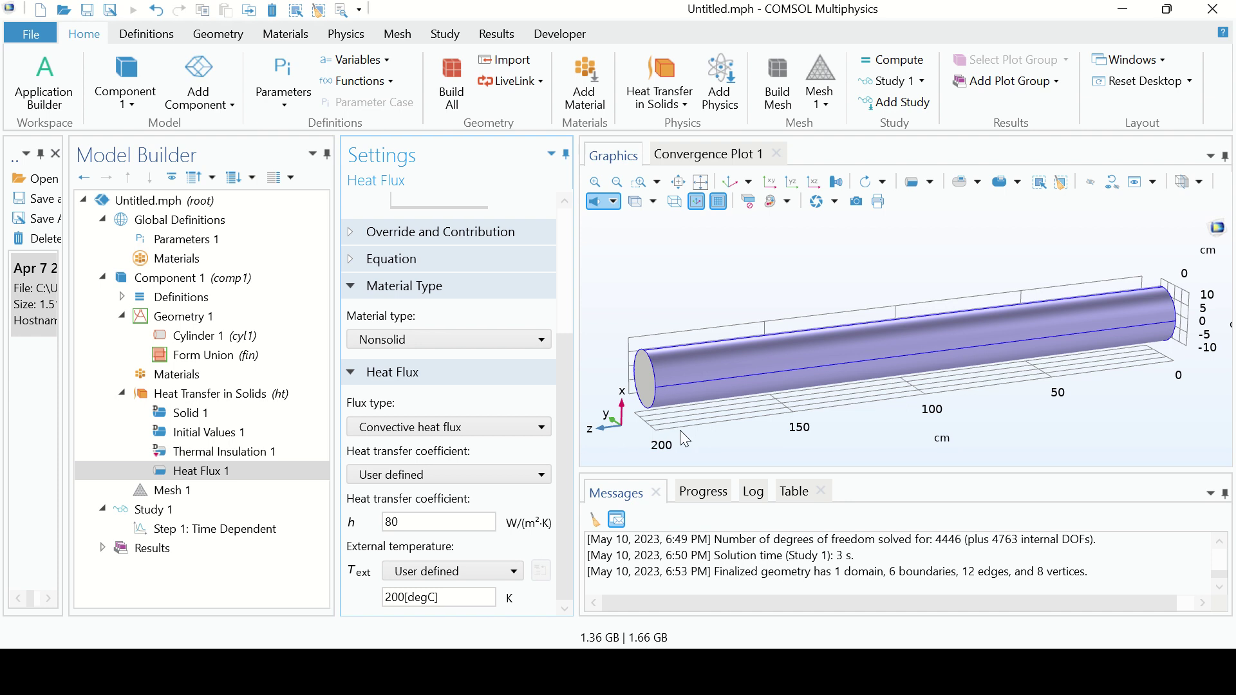
{"action": "left_click", "coordinate": [196, 492]}
{"action": "left_click", "coordinate": [779, 94]}
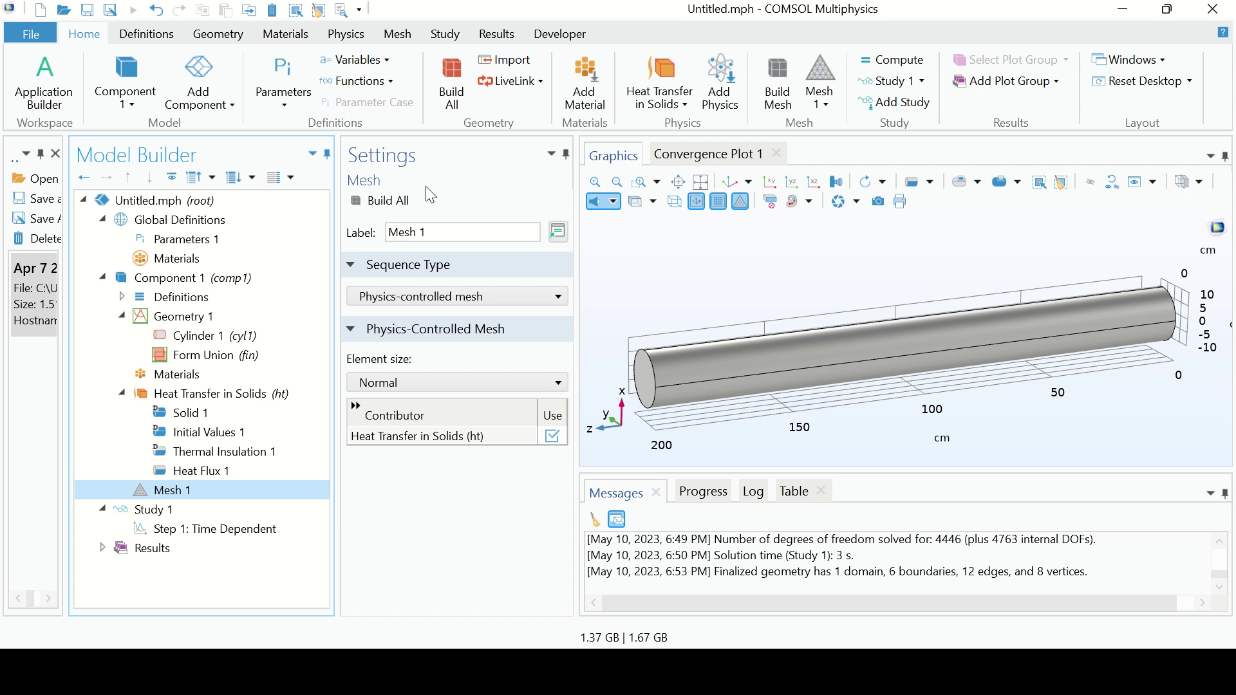
- Set Step 1: Time Dependent to minutes with output times range(0,1,60)
{"action": "left_click", "coordinate": [190, 509]}
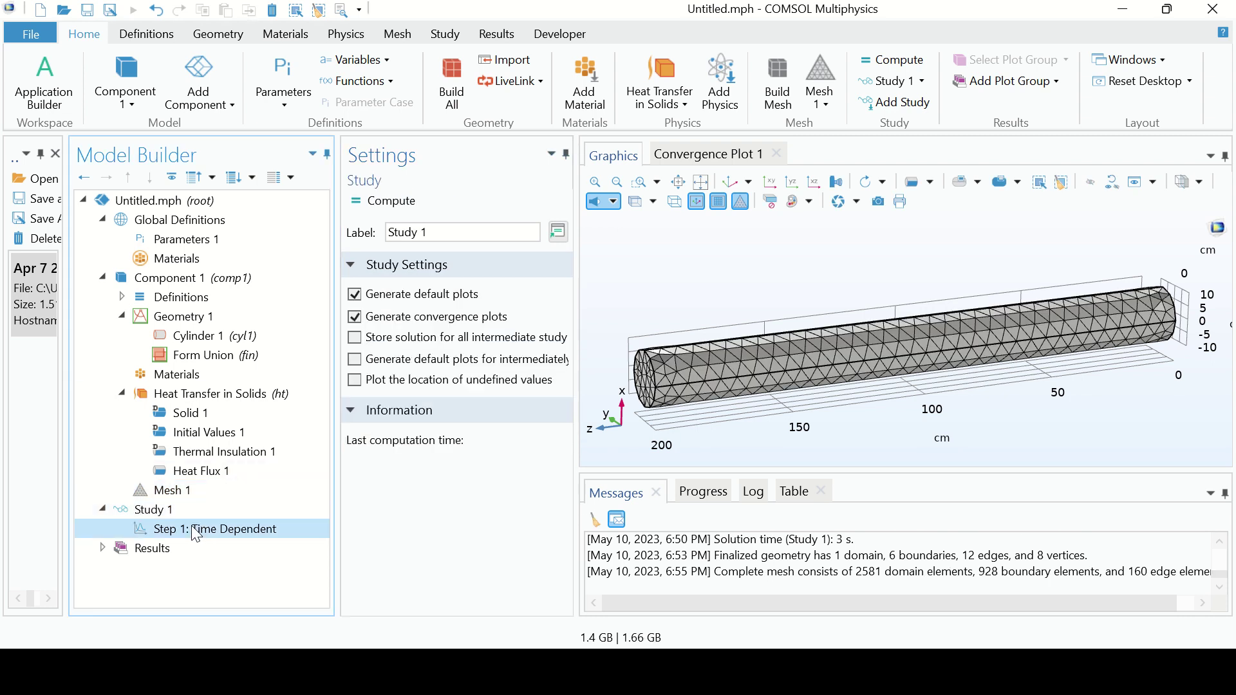
{"action": "left_click", "coordinate": [192, 526]}
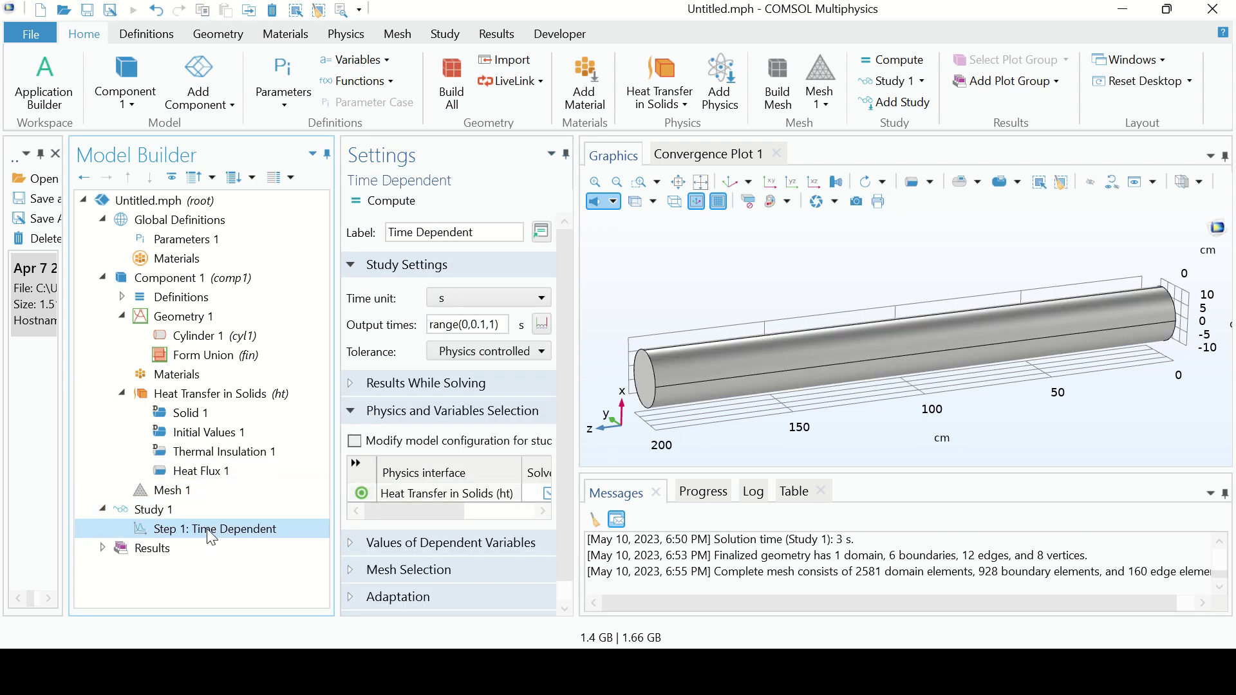
{"action": "left_click", "coordinate": [459, 299]}
{"action": "left_click", "coordinate": [448, 398]}
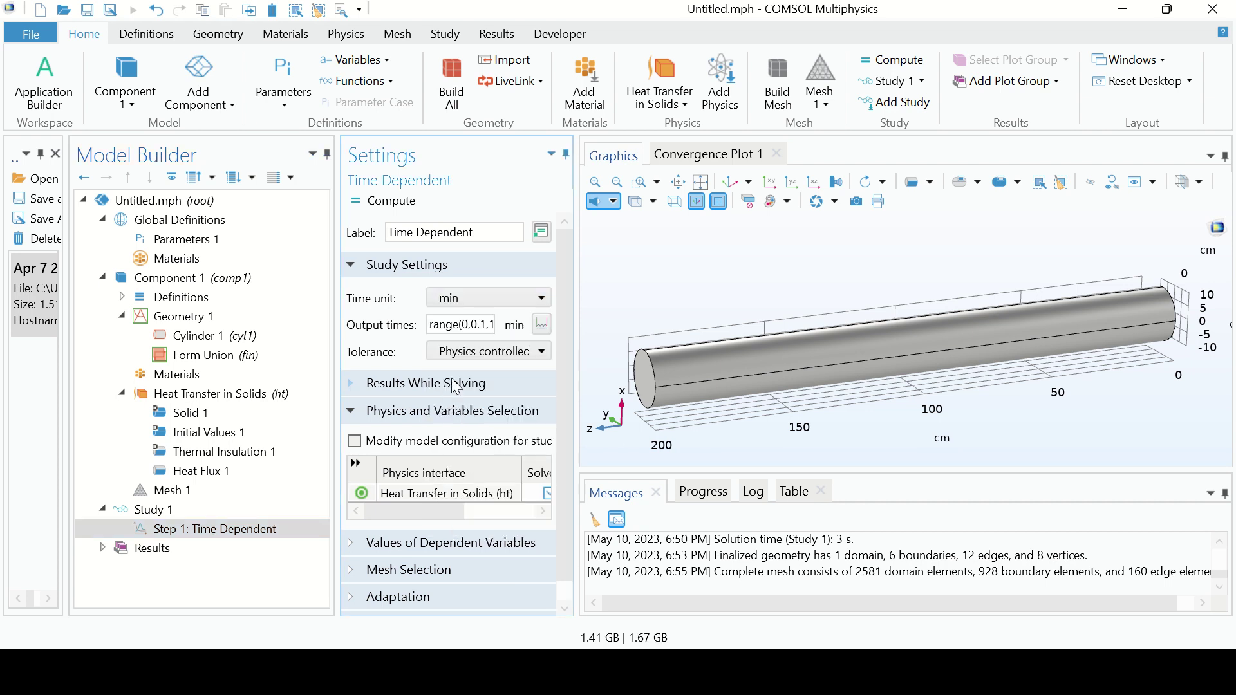
{"action": "left_click_drag", "start_coordinate": [573, 342], "coordinate": [669, 338]}
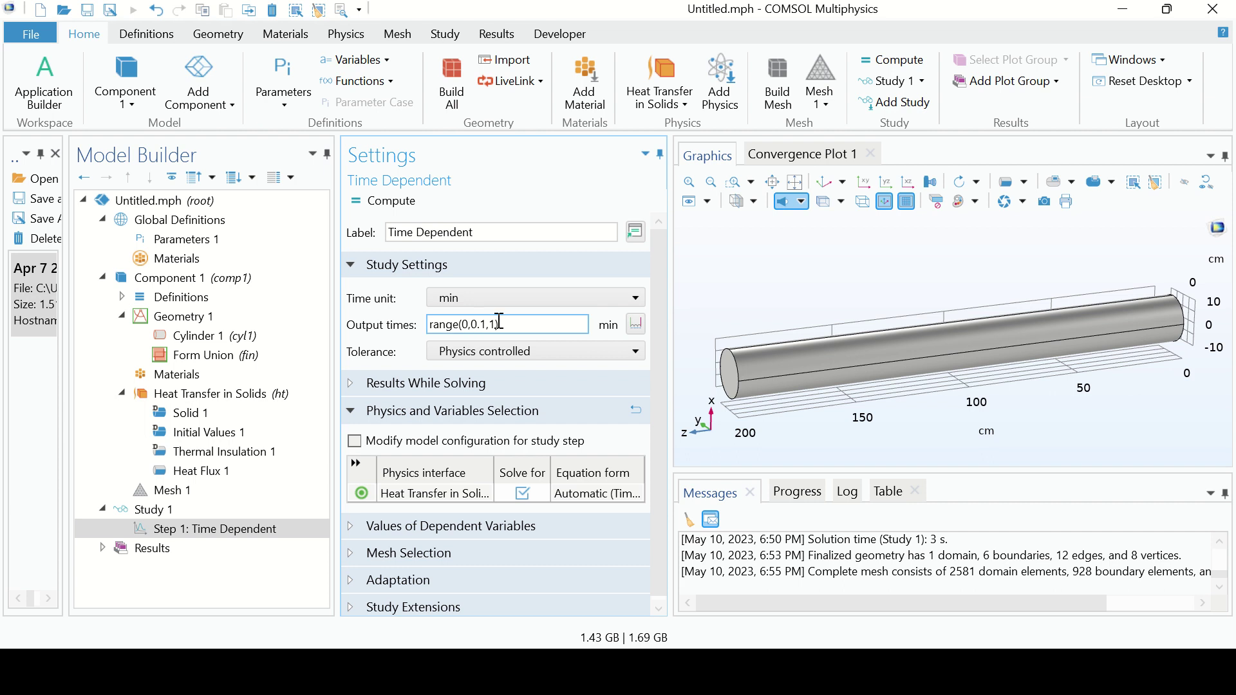
{"action": "left_click_drag", "start_coordinate": [498, 323], "coordinate": [466, 327]}
{"action": "type", "text": "0"}
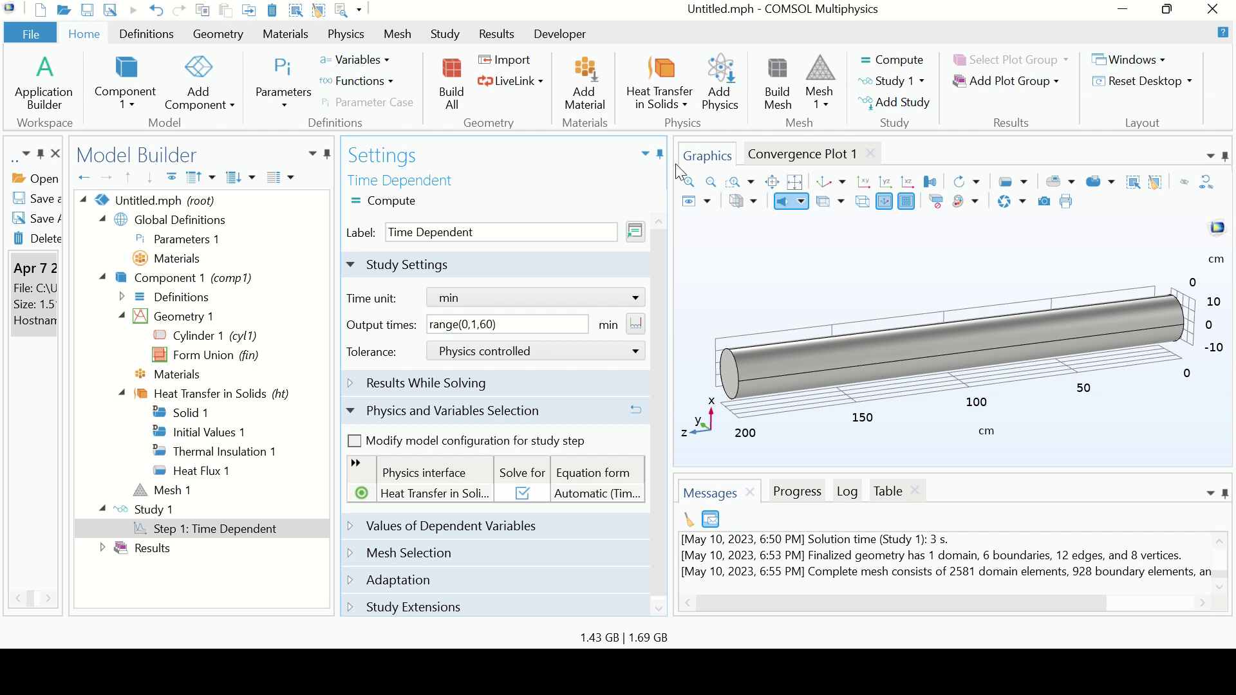
- Solve the time-dependent study and bring up the Temperature (ht) Surface plot settings
{"action": "left_click", "coordinate": [888, 68]}
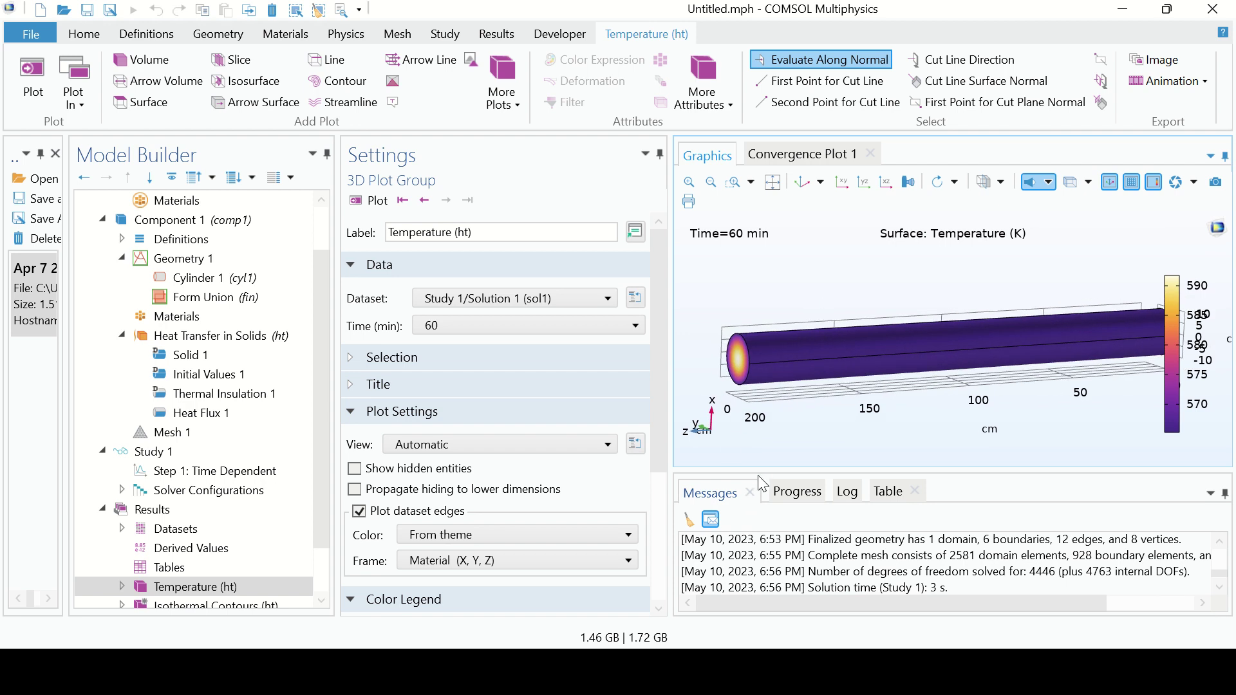
{"action": "left_click_drag", "start_coordinate": [763, 473], "coordinate": [762, 509]}
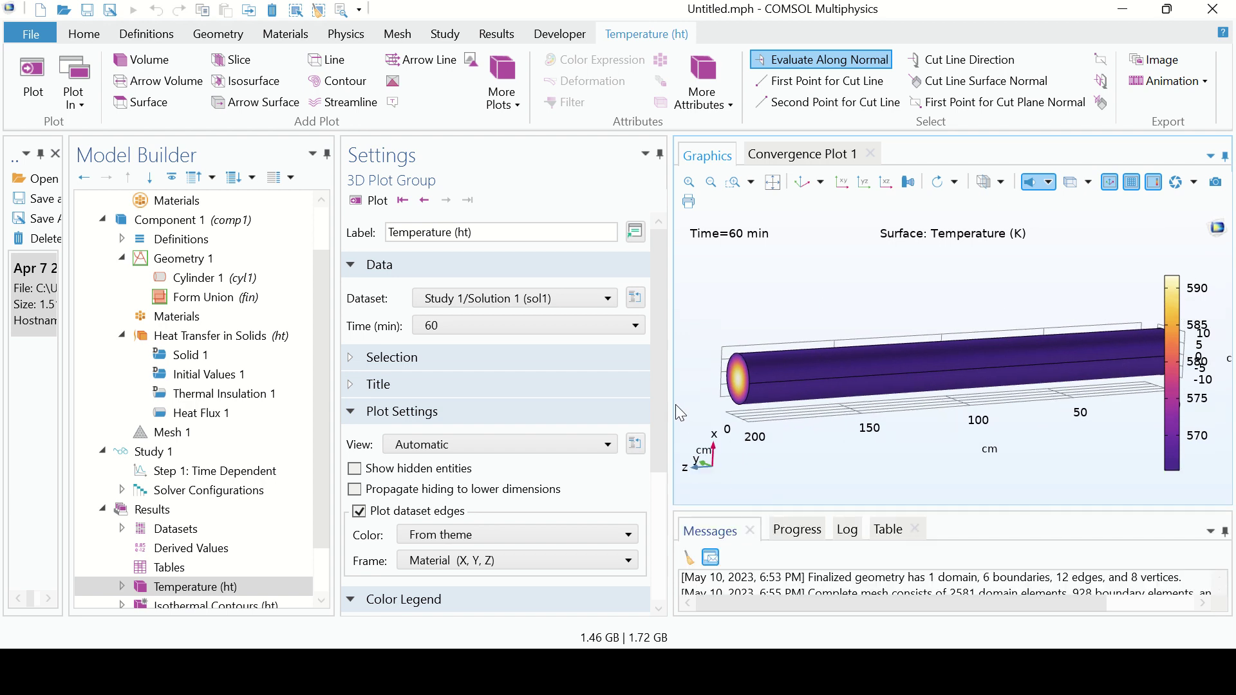
{"action": "left_click_drag", "start_coordinate": [672, 410], "coordinate": [630, 409]}
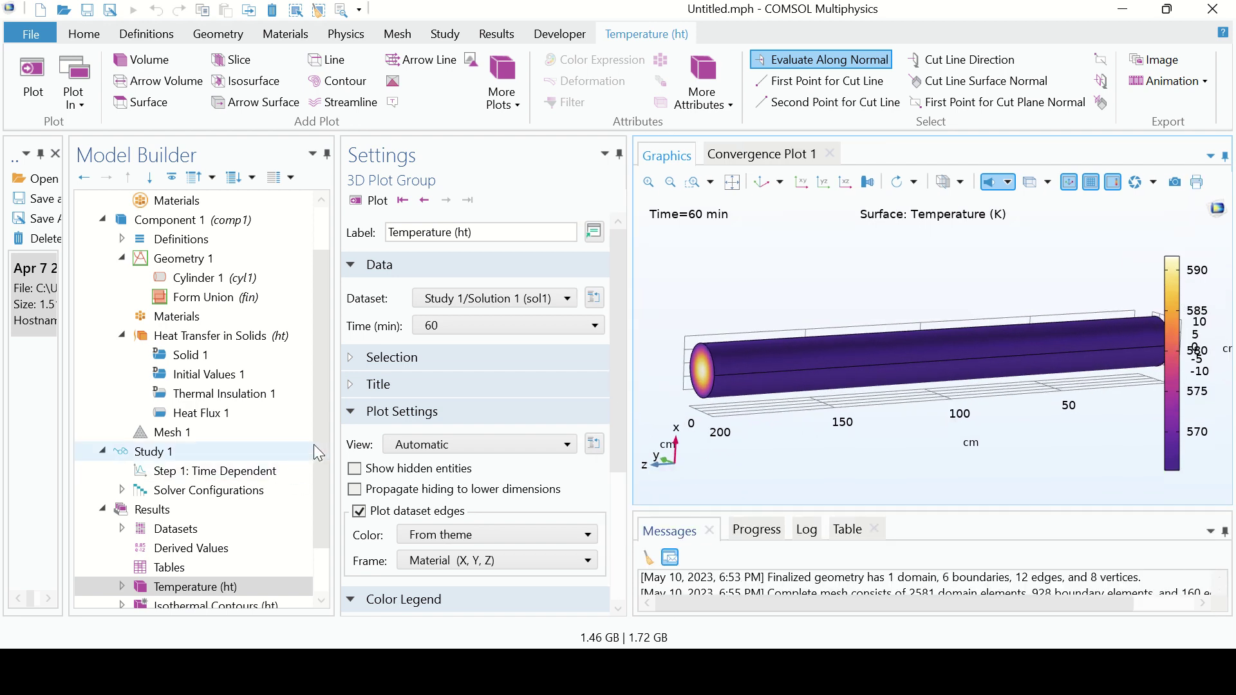
{"action": "scroll", "coordinate": [297, 461], "scroll_direction": "down", "scroll_amount": 1}
{"action": "left_click", "coordinate": [122, 528]}
{"action": "left_click", "coordinate": [196, 549]}
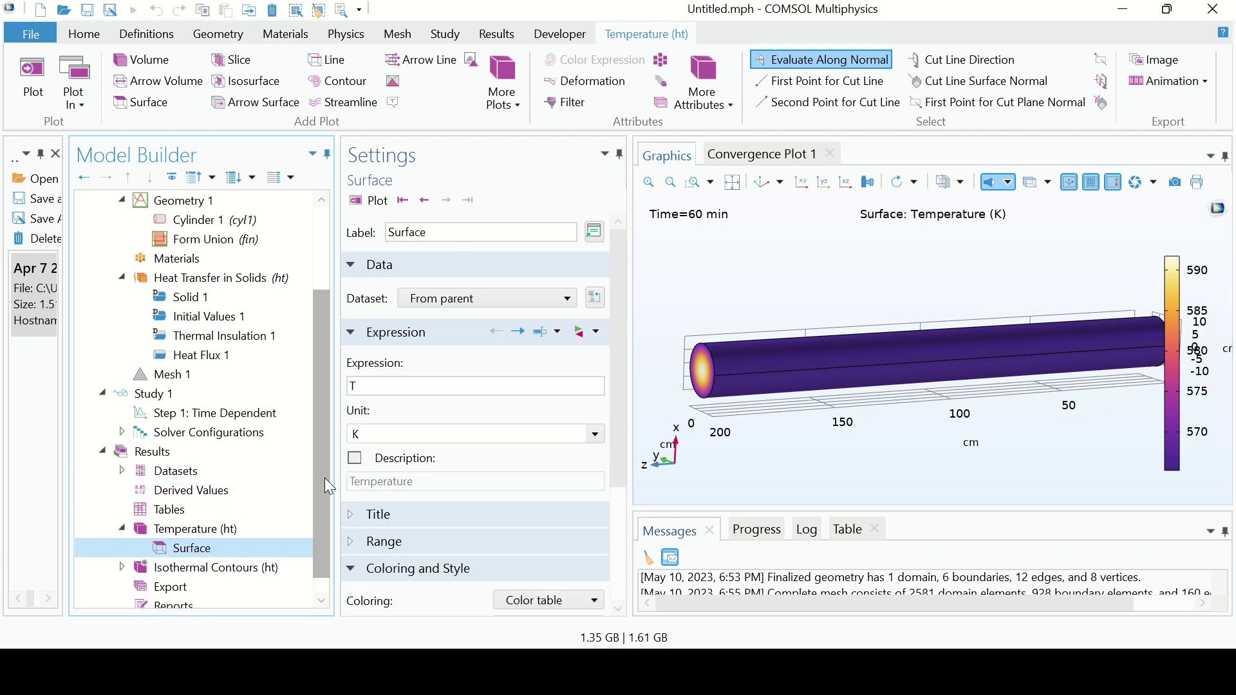
- Switch the surface plot unit to degC and replot, giving a legend of about 295–315
{"action": "left_click", "coordinate": [596, 433]}
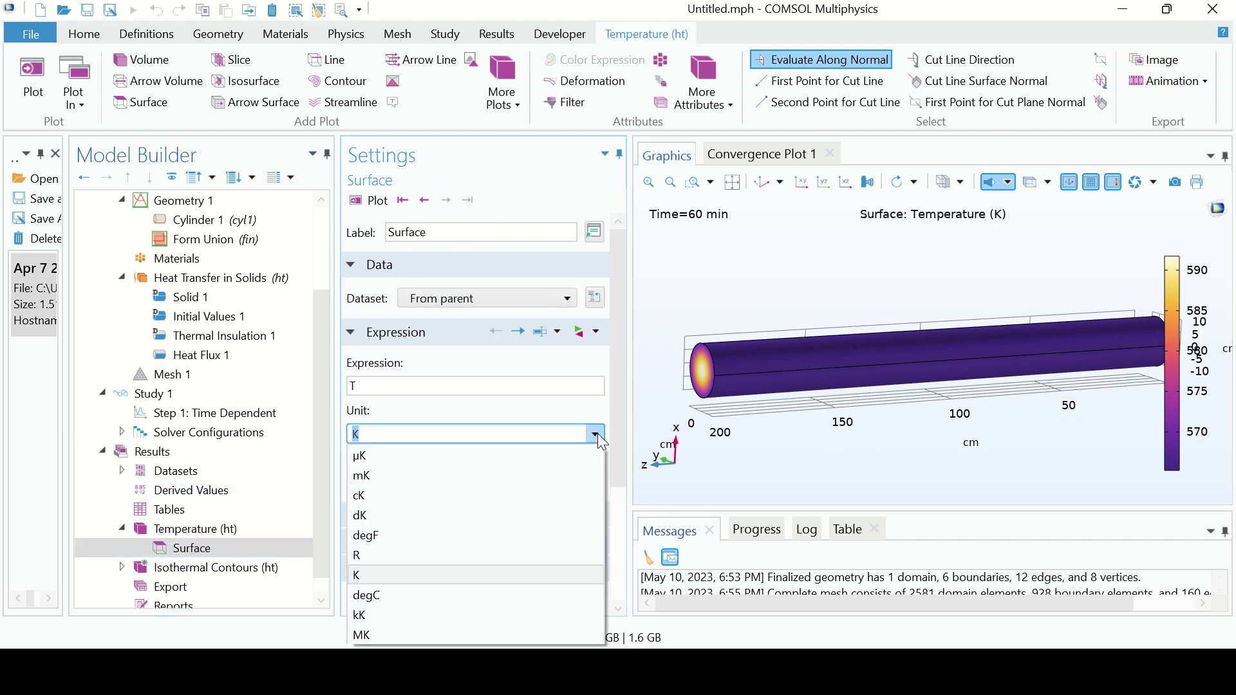
{"action": "left_click", "coordinate": [403, 596]}
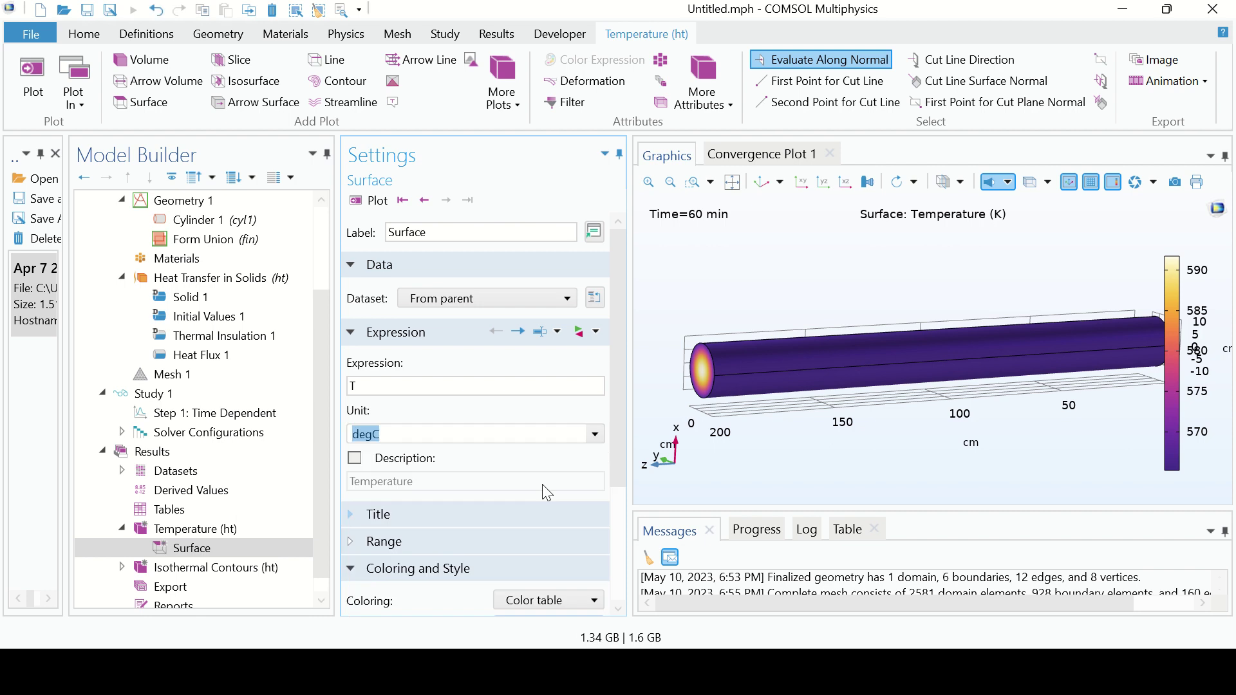
{"action": "left_click_drag", "start_coordinate": [611, 402], "coordinate": [604, 343]}
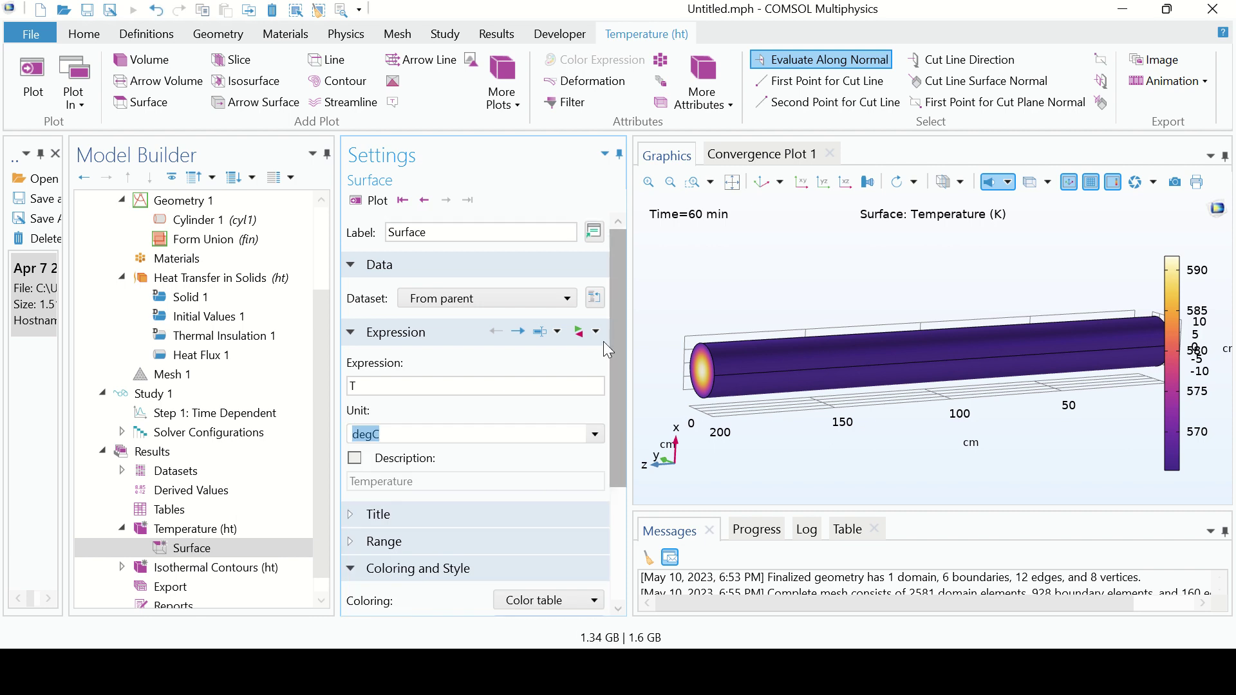
{"action": "left_click", "coordinate": [370, 201]}
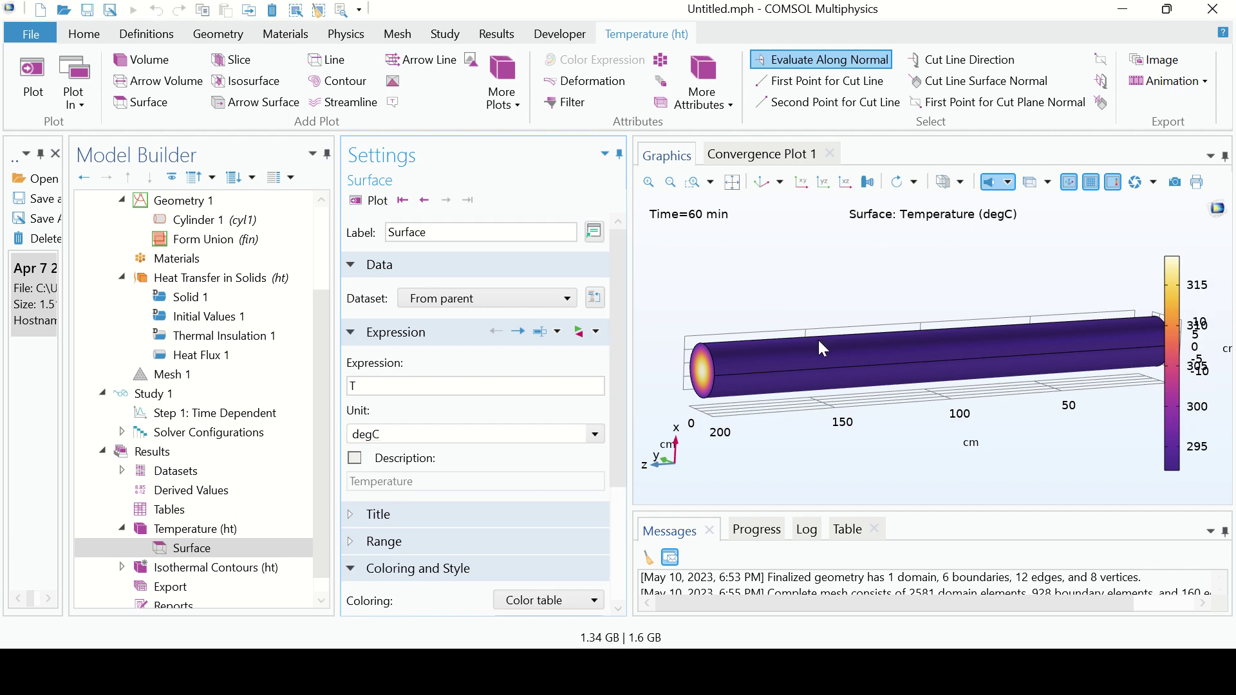
{"action": "left_click_drag", "start_coordinate": [619, 453], "coordinate": [619, 566]}
{"action": "left_click", "coordinate": [543, 453]}
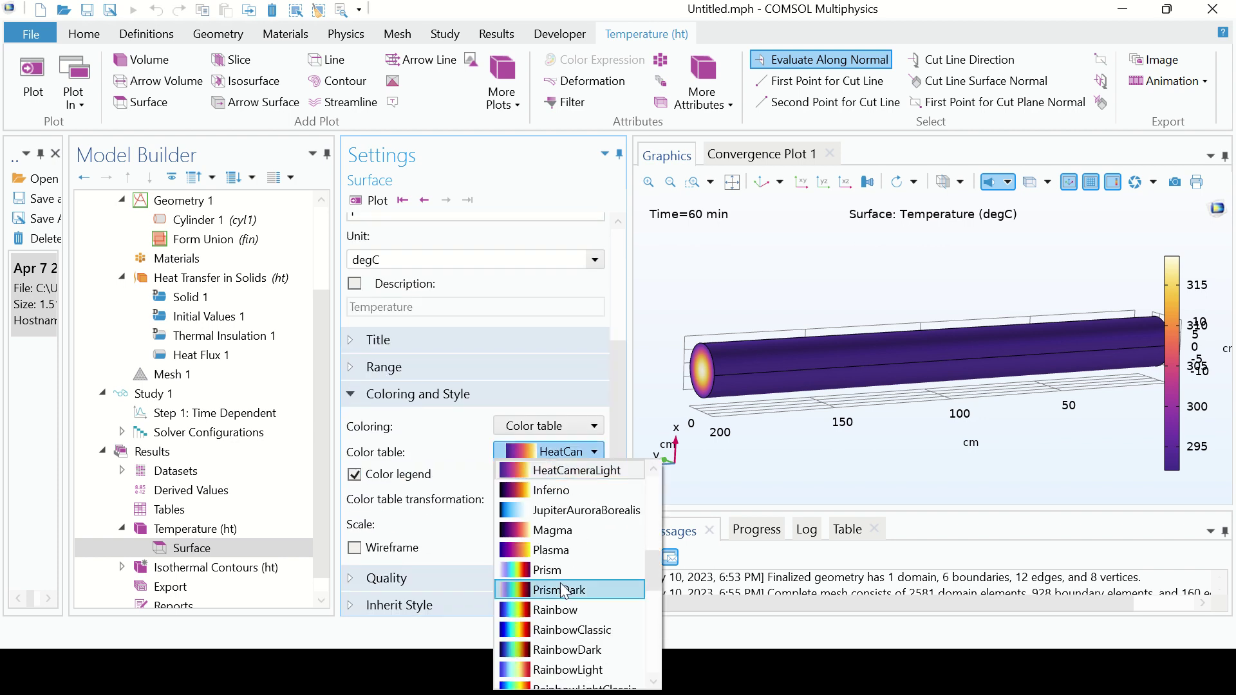
- Colour the temperature plot with the RainbowClassic table and turn the rod's hot end into view
{"action": "left_click", "coordinate": [574, 631]}
{"action": "left_click_drag", "start_coordinate": [763, 451], "coordinate": [839, 487]}
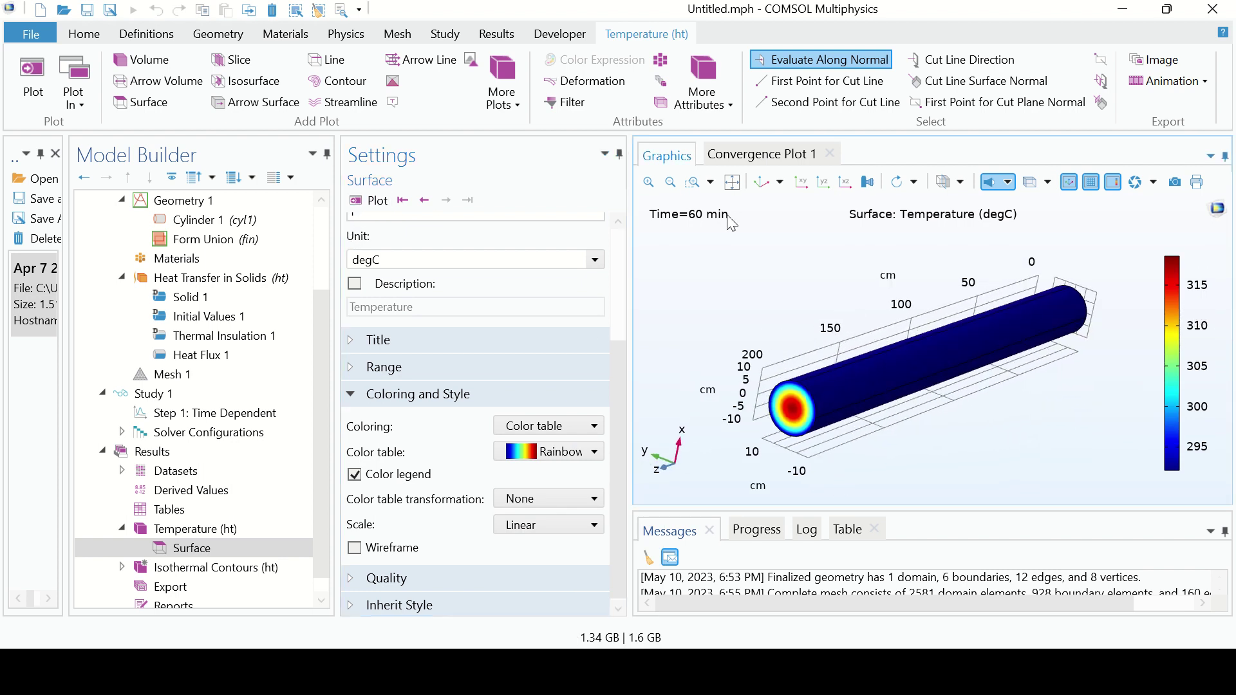
{"action": "left_click_drag", "start_coordinate": [618, 361], "coordinate": [624, 240]}
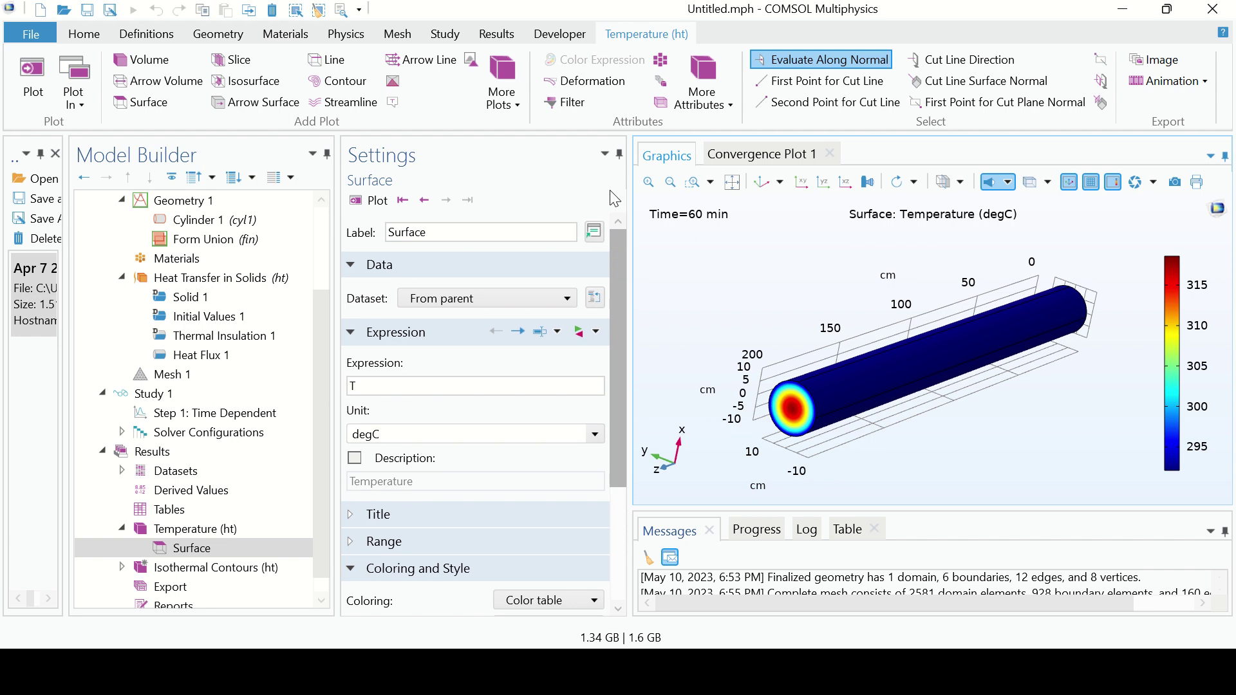
- Step the plot back from 60 to 45 min and face the cylinder's hot end
{"action": "left_click", "coordinate": [422, 200]}
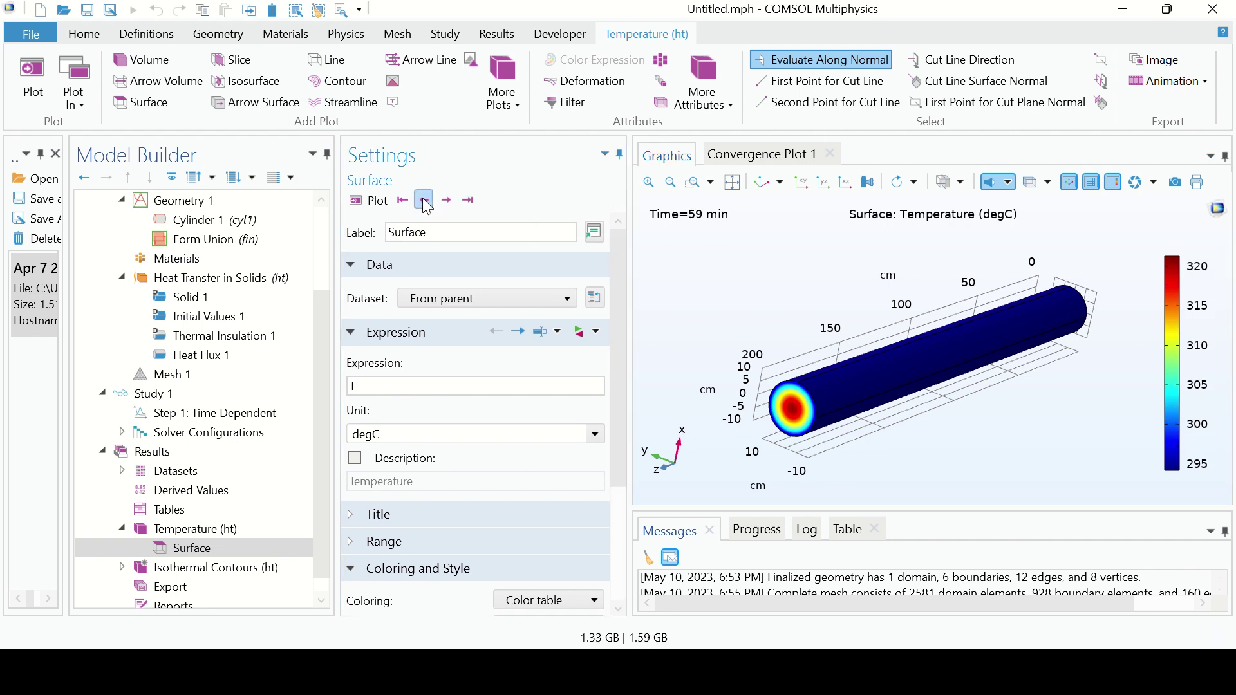
{"action": "left_click", "coordinate": [422, 200]}
{"action": "left_click", "coordinate": [422, 200]}
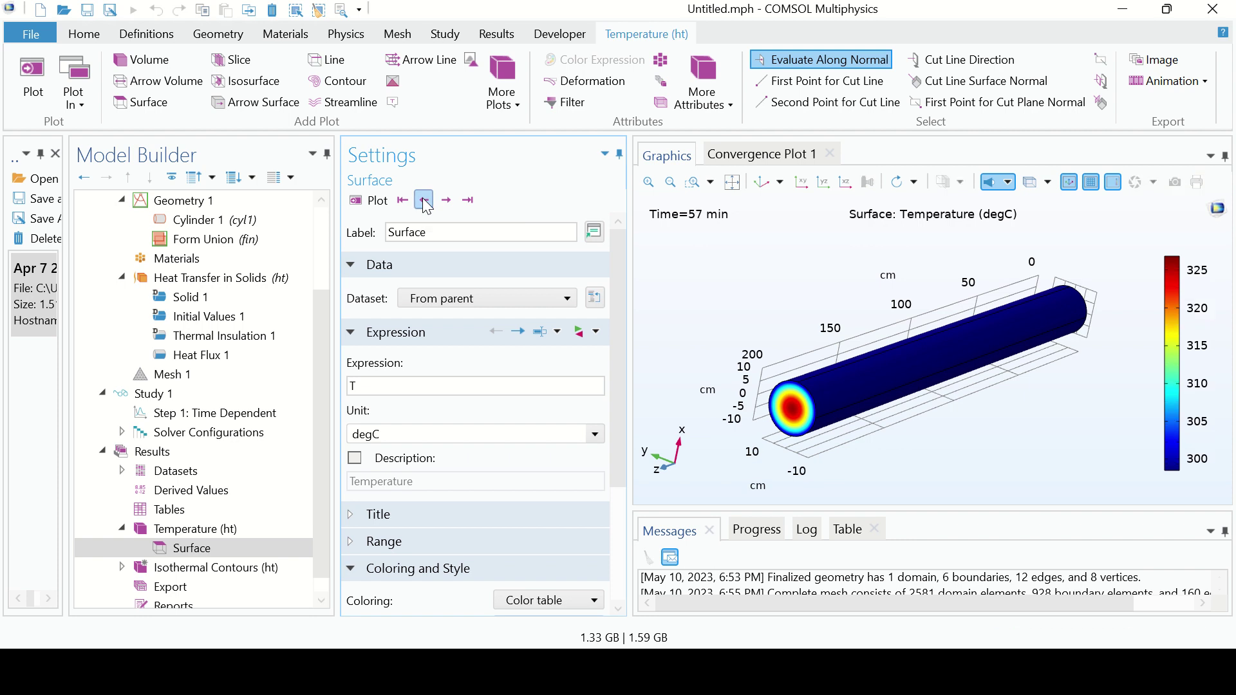
{"action": "left_click", "coordinate": [423, 200]}
{"action": "left_click", "coordinate": [422, 200]}
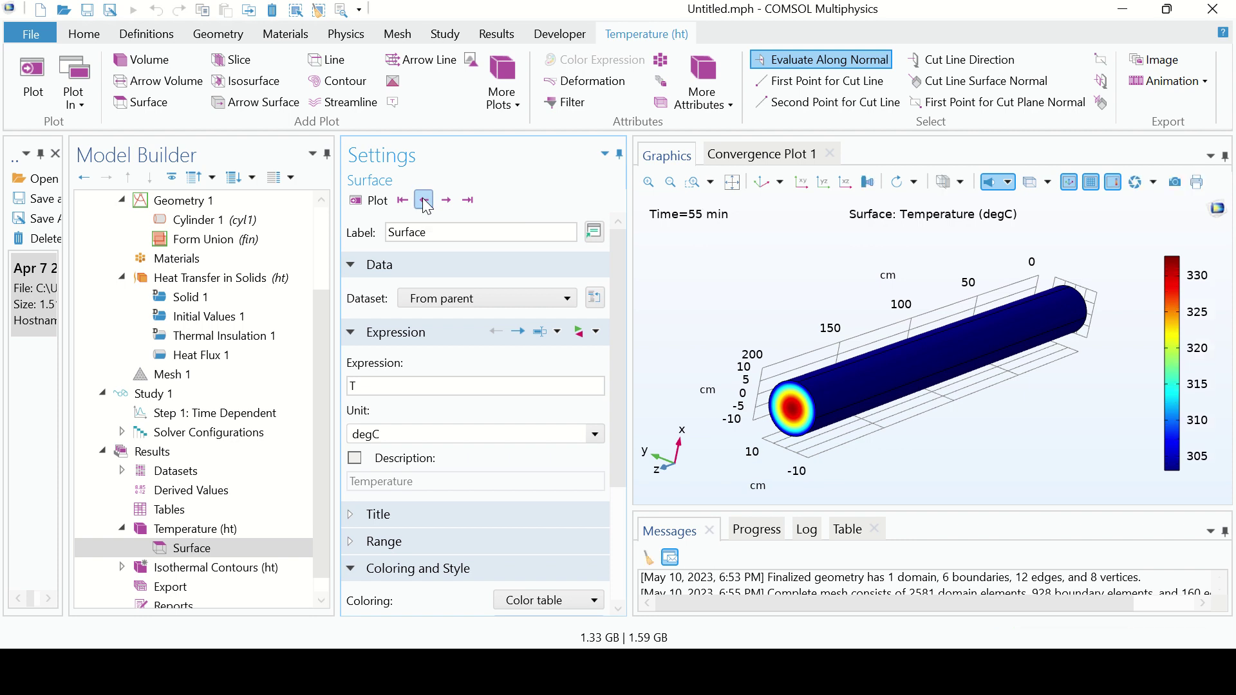
{"action": "left_click", "coordinate": [423, 199]}
{"action": "left_click", "coordinate": [423, 200]}
{"action": "left_click", "coordinate": [422, 200]}
{"action": "left_click", "coordinate": [422, 199]}
{"action": "left_click", "coordinate": [422, 199]}
{"action": "left_click", "coordinate": [423, 199]}
{"action": "left_click", "coordinate": [422, 200]}
{"action": "left_click", "coordinate": [423, 200]}
{"action": "left_click", "coordinate": [422, 200]}
{"action": "left_click", "coordinate": [422, 199]}
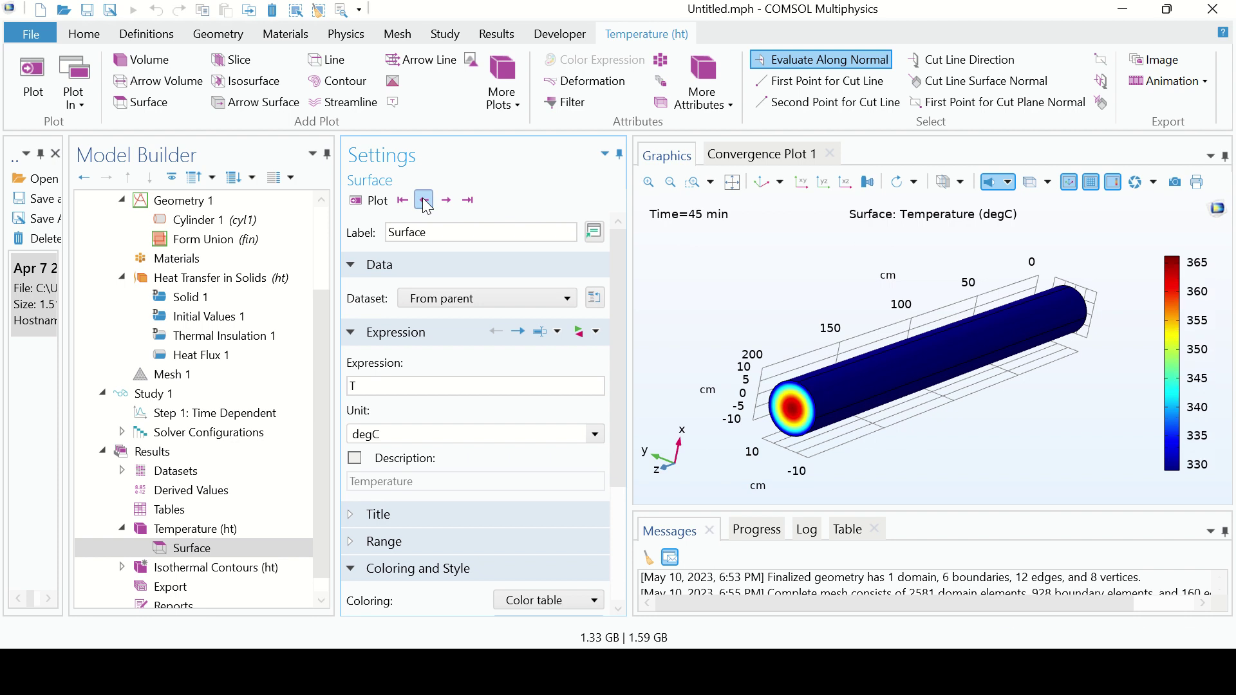
{"action": "left_click_drag", "start_coordinate": [816, 319], "coordinate": [816, 315]}
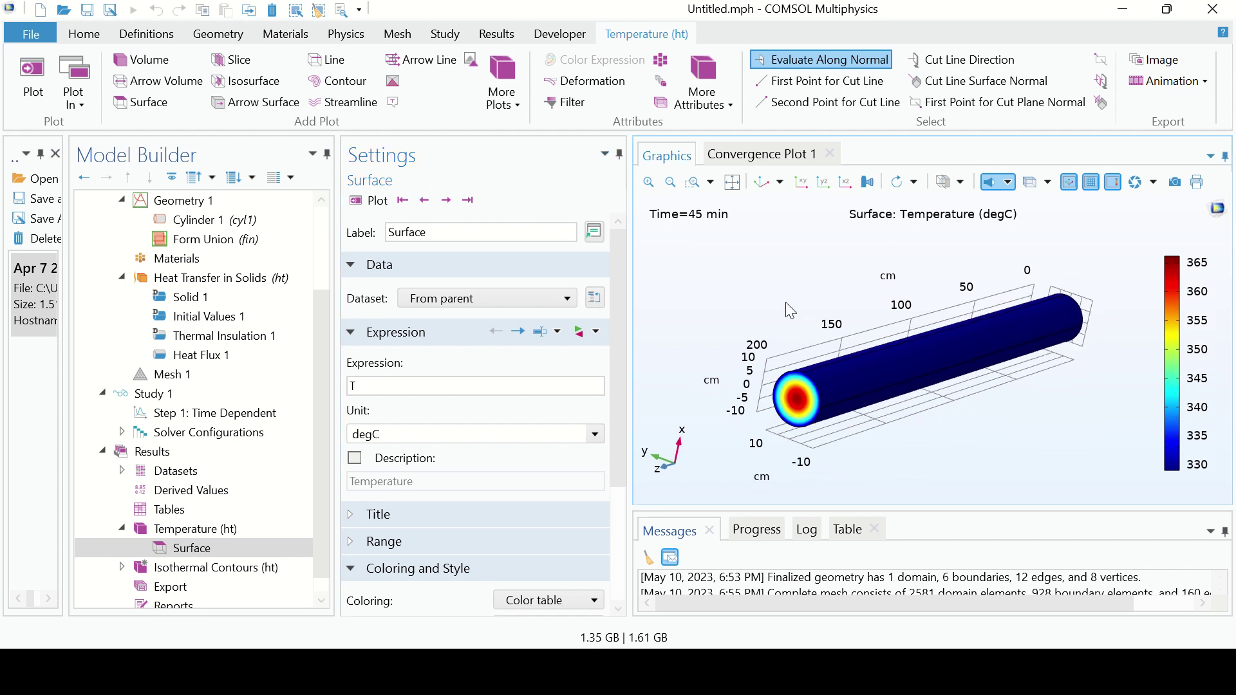
{"action": "left_click_drag", "start_coordinate": [710, 240], "coordinate": [746, 257]}
{"action": "left_click_drag", "start_coordinate": [872, 508], "coordinate": [872, 472]}
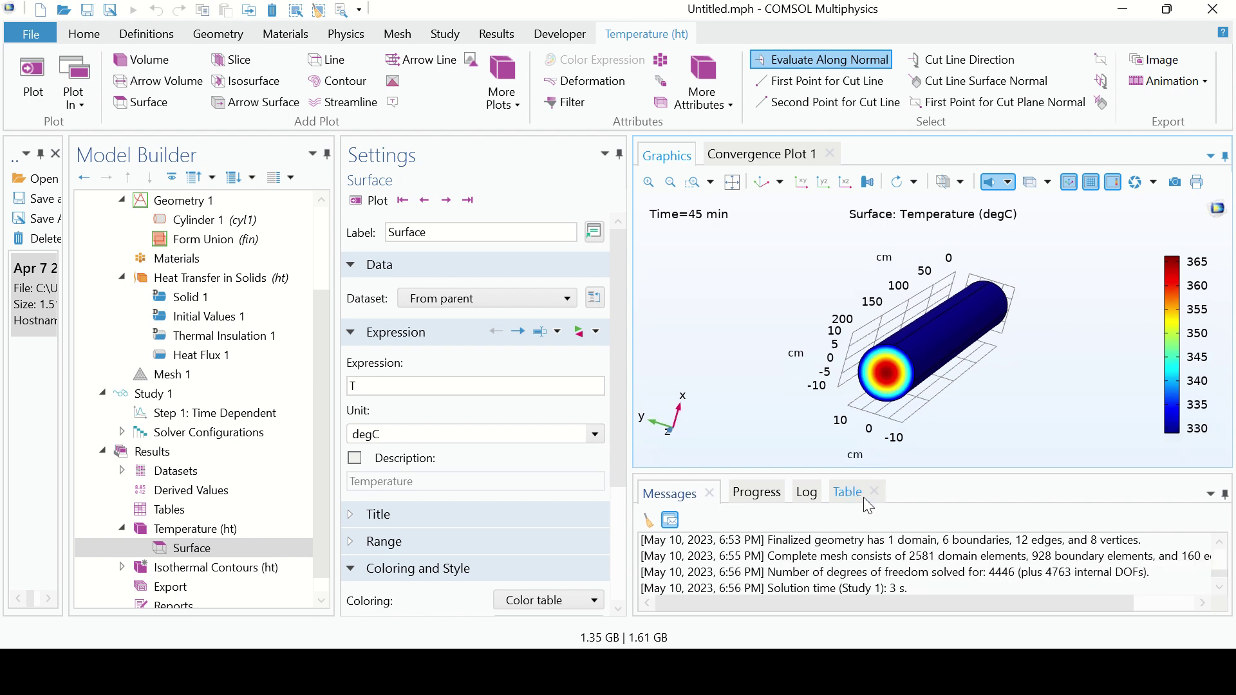
- Probe the end-face centre temperature (365.85 degC) and compare it with the textbook's 364°C
{"action": "left_click", "coordinate": [885, 372]}
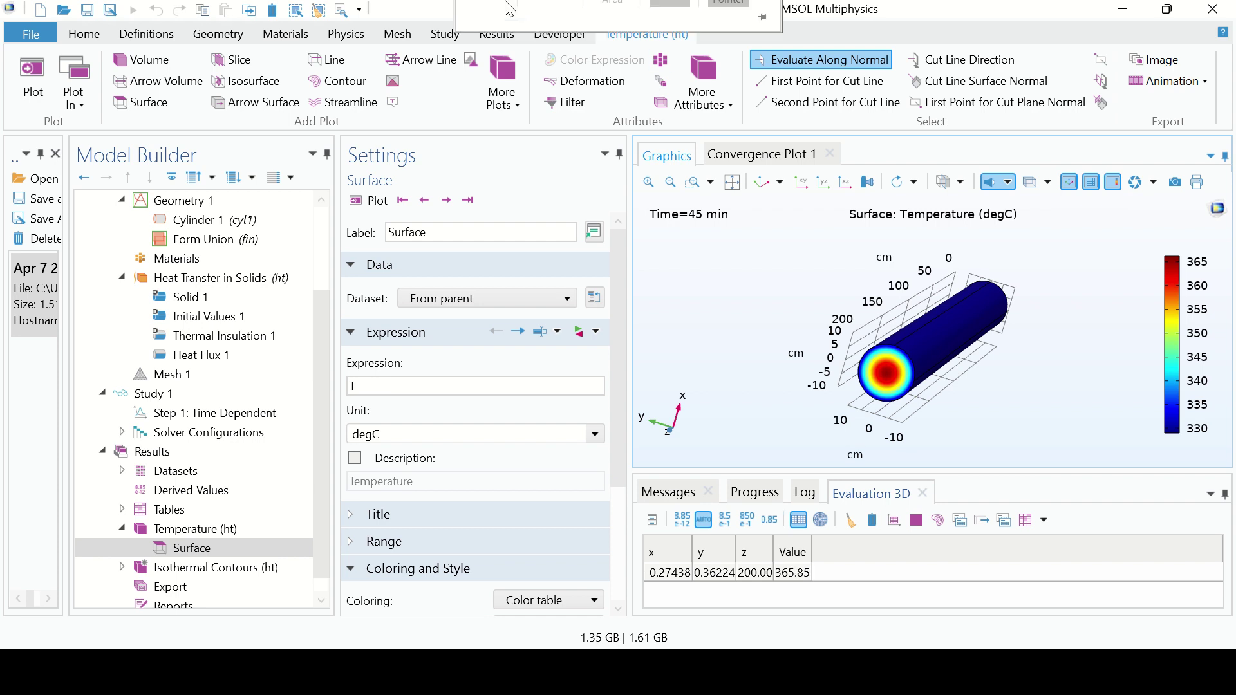
{"action": "left_click", "coordinate": [502, 22]}
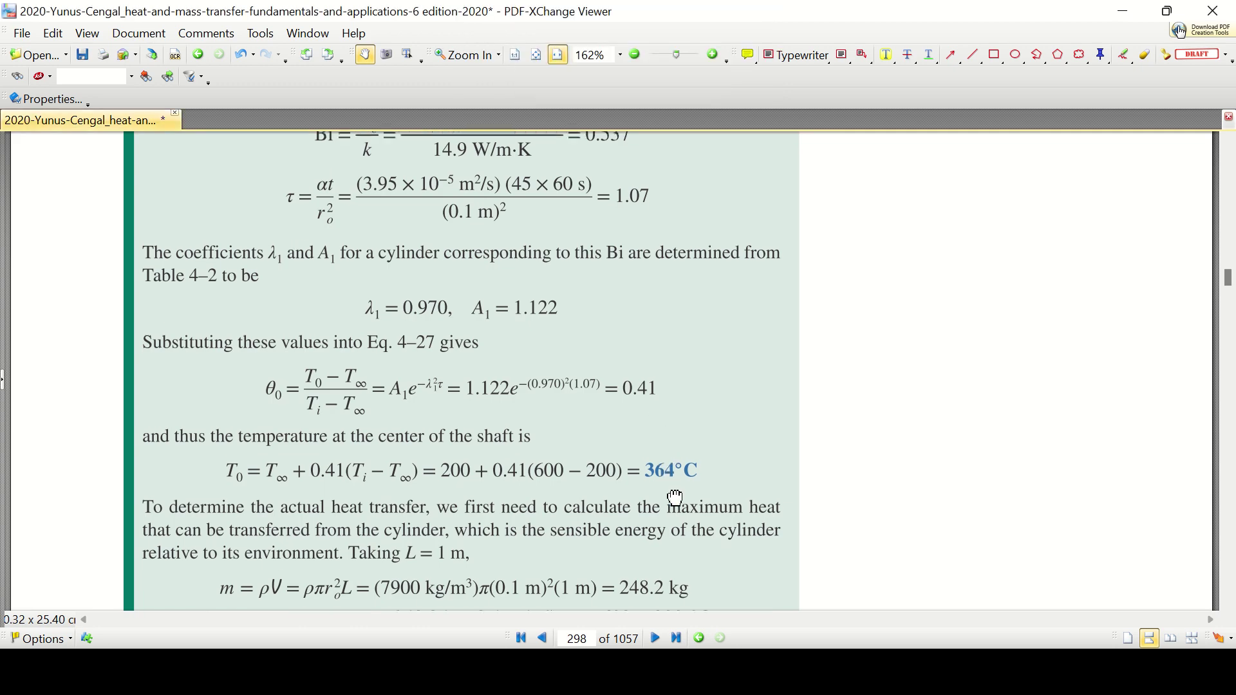
- Scroll the textbook PDF to the 364°C shaft-centre result and return to COMSOL
{"action": "scroll", "coordinate": [674, 498], "scroll_direction": "up", "scroll_amount": 1}
{"action": "mouse_move", "coordinate": [631, 13]}
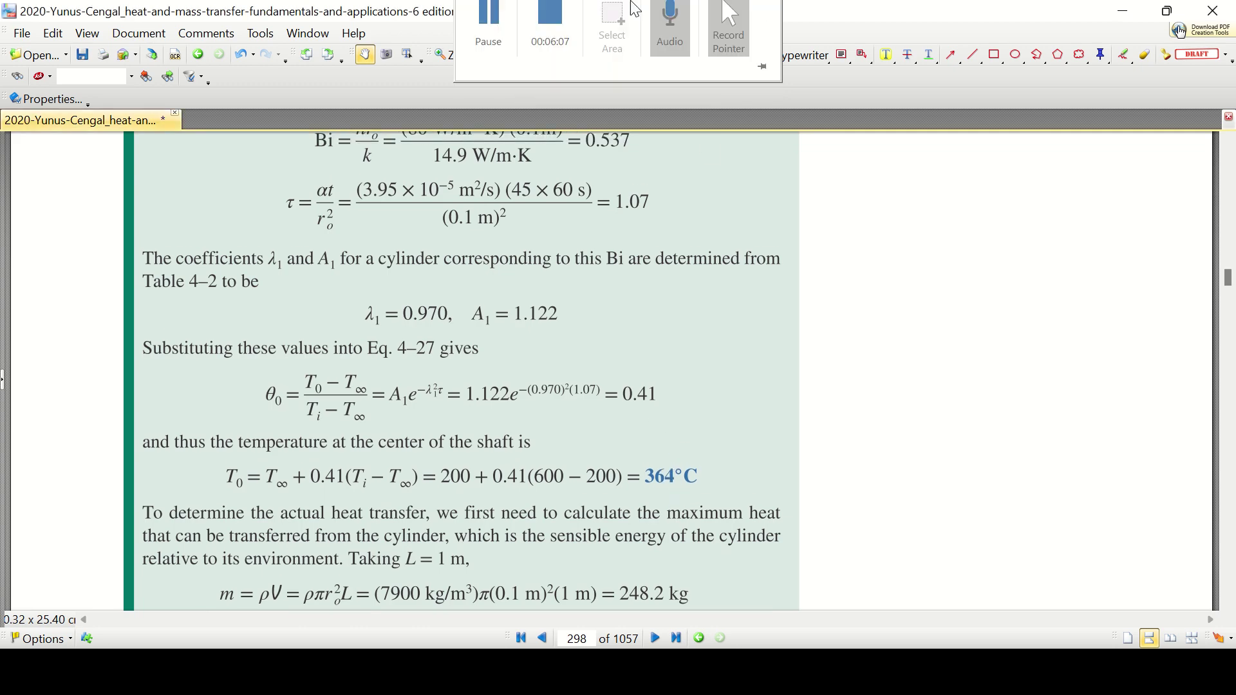
{"action": "scroll", "coordinate": [701, 480], "scroll_direction": "down", "scroll_amount": 1}
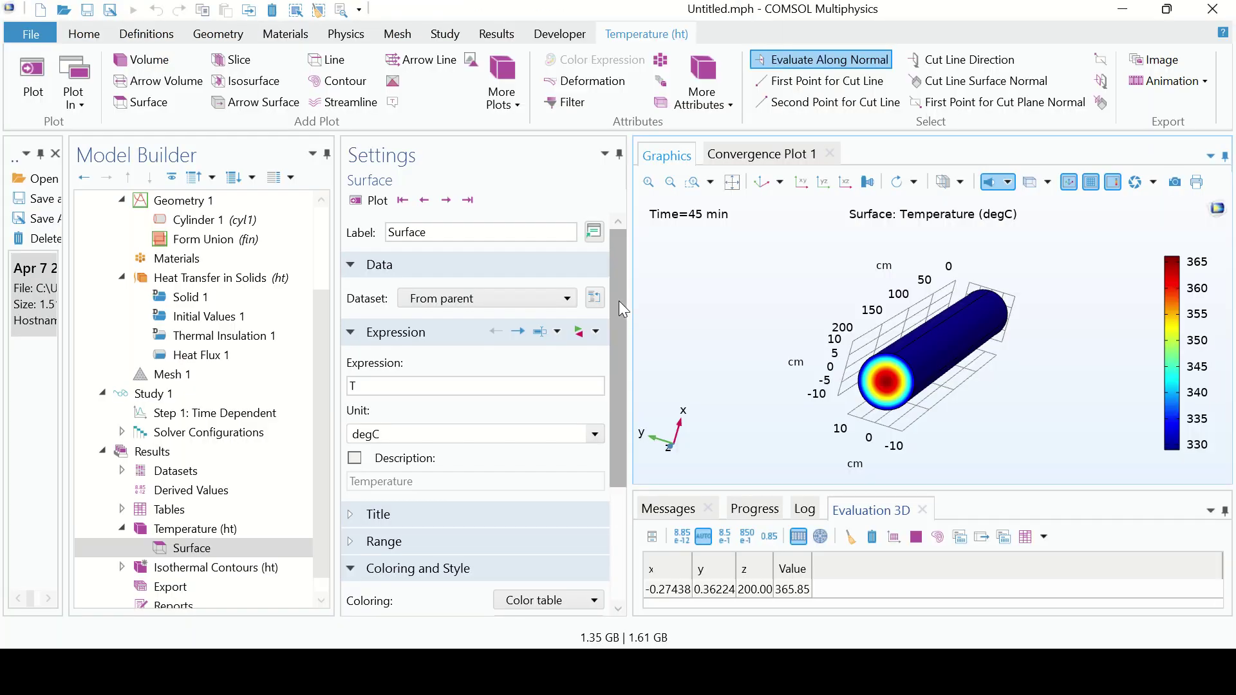
- Switch the surface plot's dataset to Study 1/Solution 1 and plot it at 30 min
{"action": "left_click_drag", "start_coordinate": [628, 299], "coordinate": [640, 299]}
{"action": "left_click", "coordinate": [556, 302]}
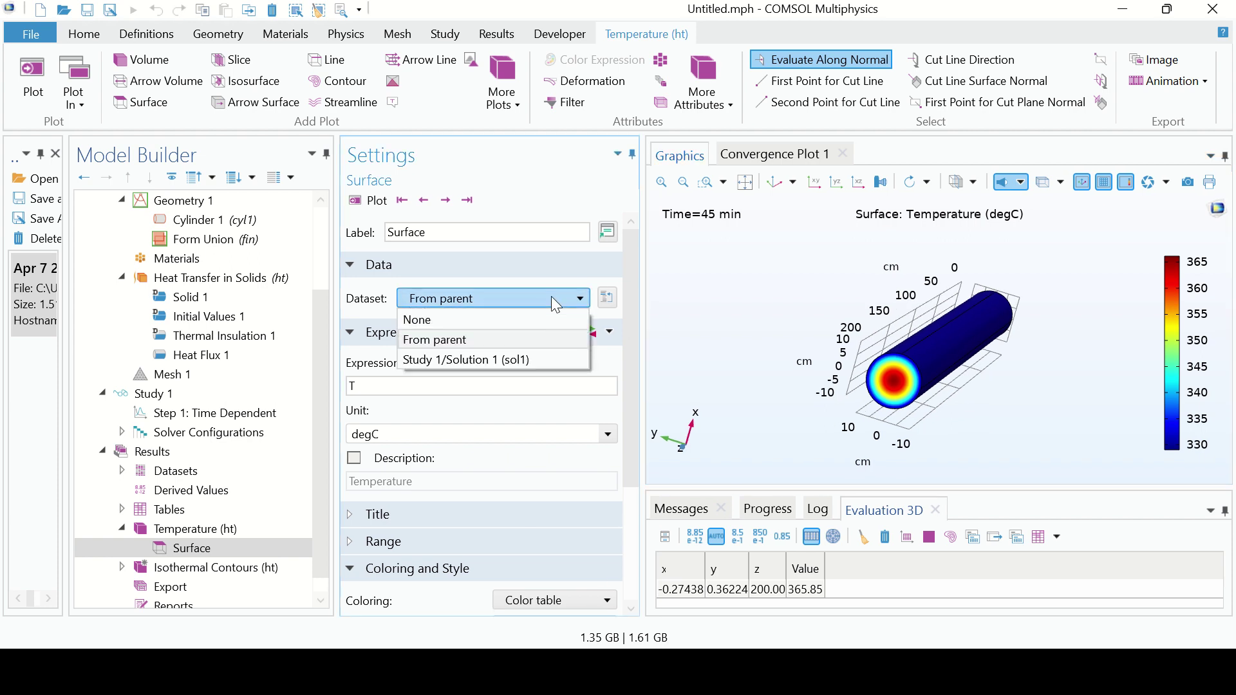
{"action": "left_click", "coordinate": [496, 358]}
{"action": "left_click", "coordinate": [524, 351]}
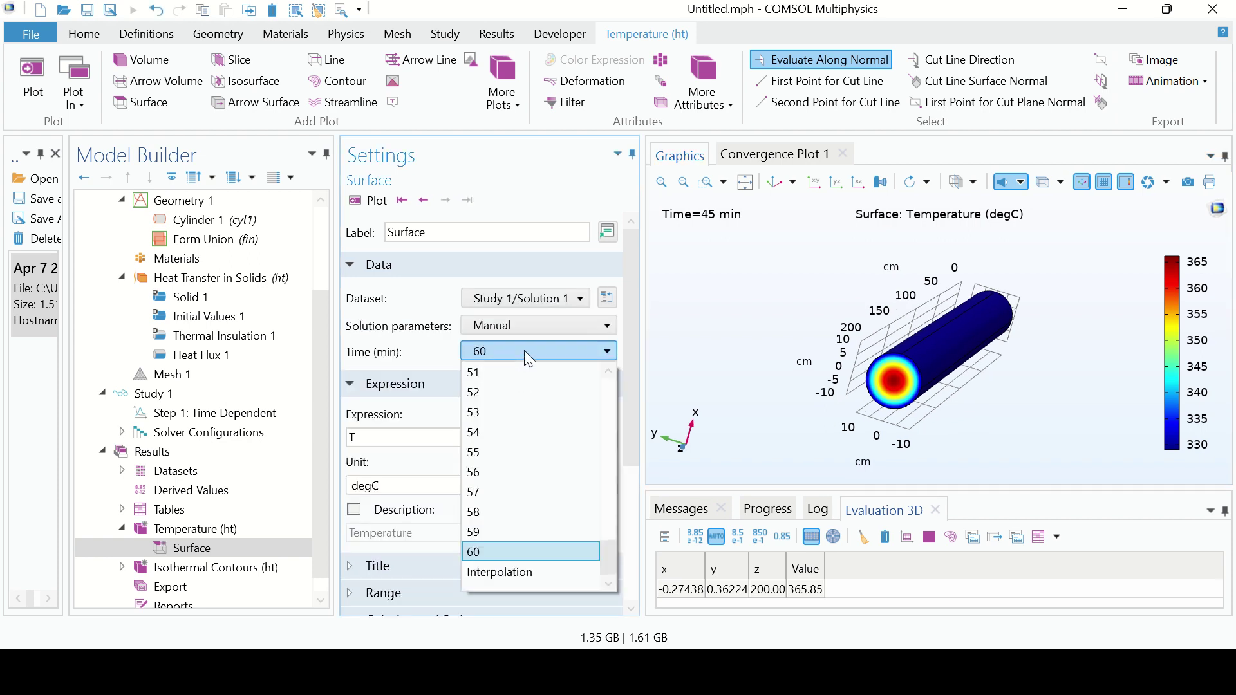
{"action": "left_click_drag", "start_coordinate": [613, 545], "coordinate": [610, 488]}
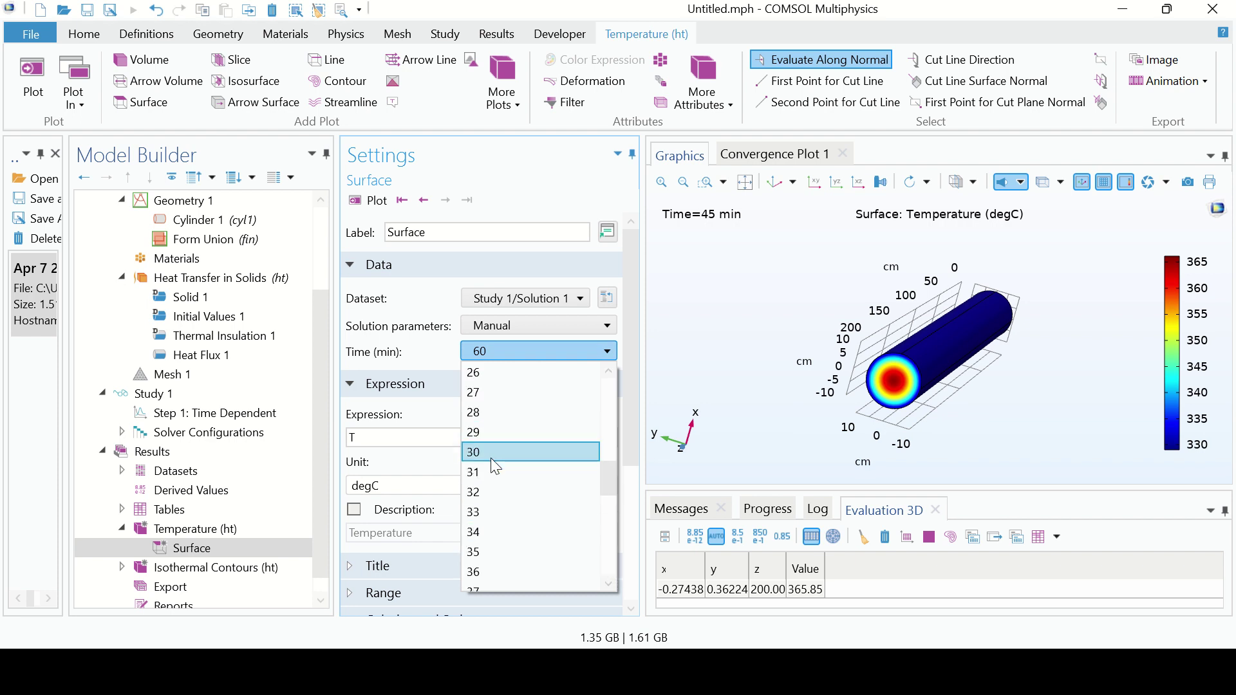
{"action": "left_click", "coordinate": [495, 453]}
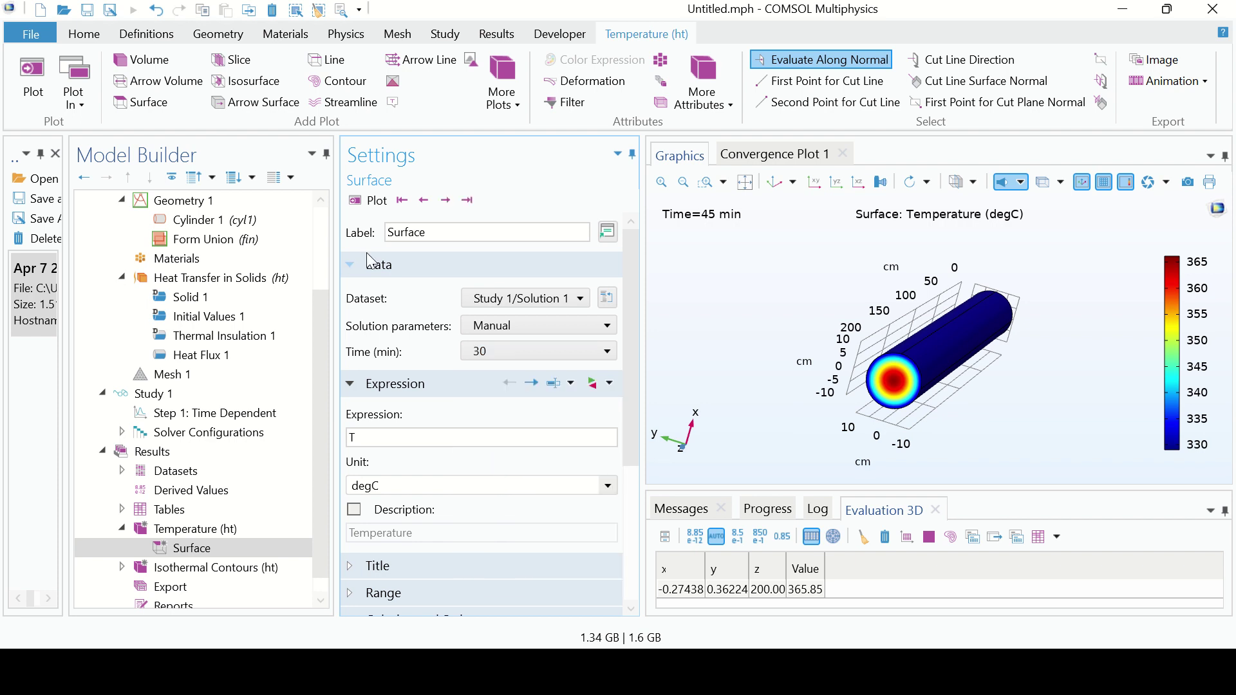
{"action": "left_click", "coordinate": [366, 201]}
{"action": "left_click_drag", "start_coordinate": [902, 426], "coordinate": [885, 422]}
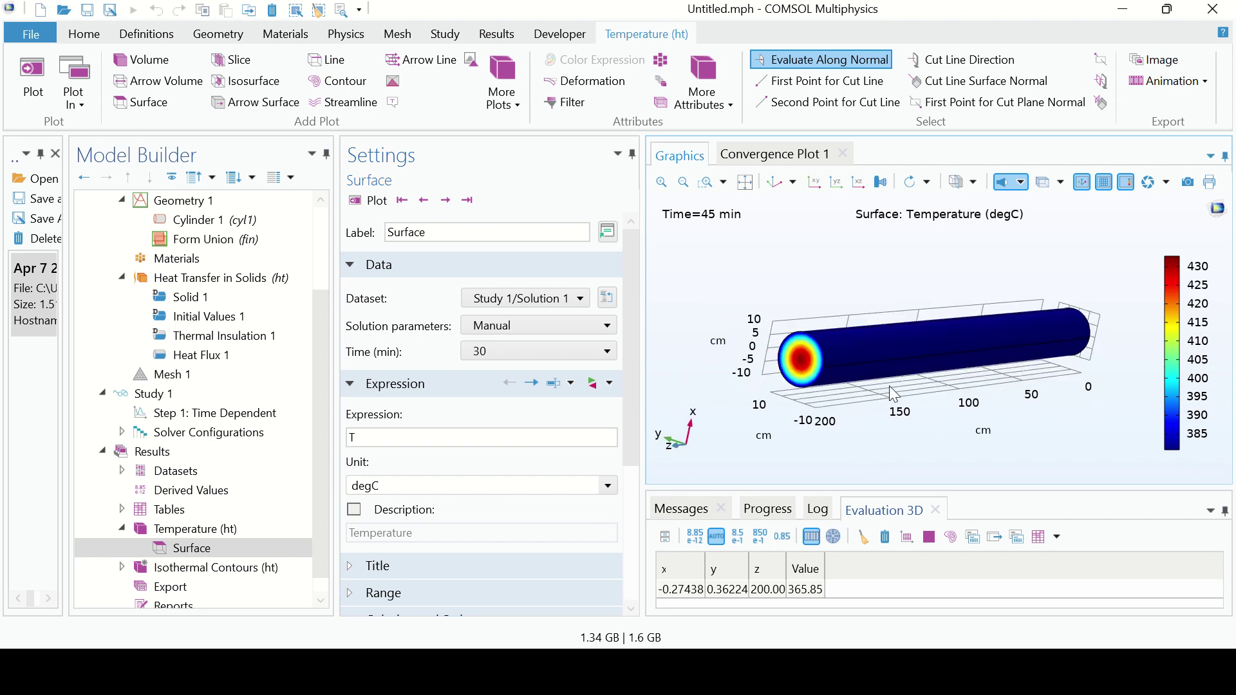
- Replot the temperature at 1 min, then set the plot time to 60 min
{"action": "left_click", "coordinate": [561, 348]}
{"action": "left_click_drag", "start_coordinate": [612, 502], "coordinate": [610, 387]}
{"action": "left_click", "coordinate": [536, 392]}
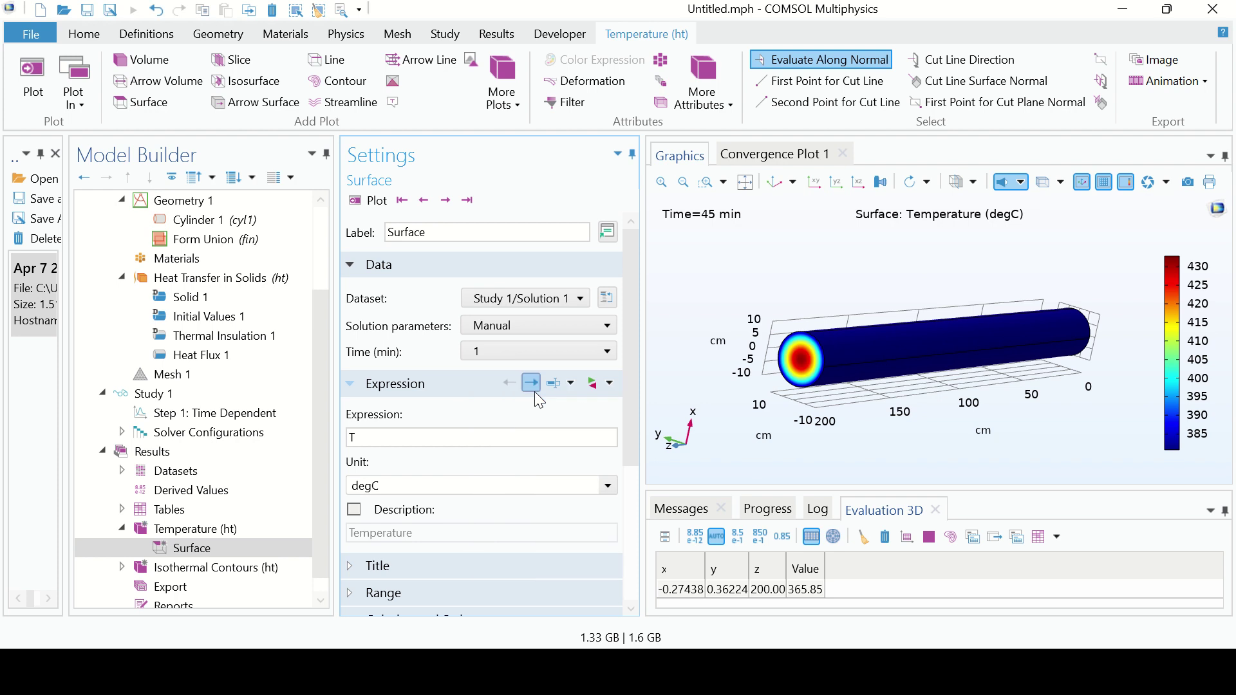
{"action": "left_click", "coordinate": [384, 204]}
{"action": "left_click_drag", "start_coordinate": [850, 432], "coordinate": [849, 427]}
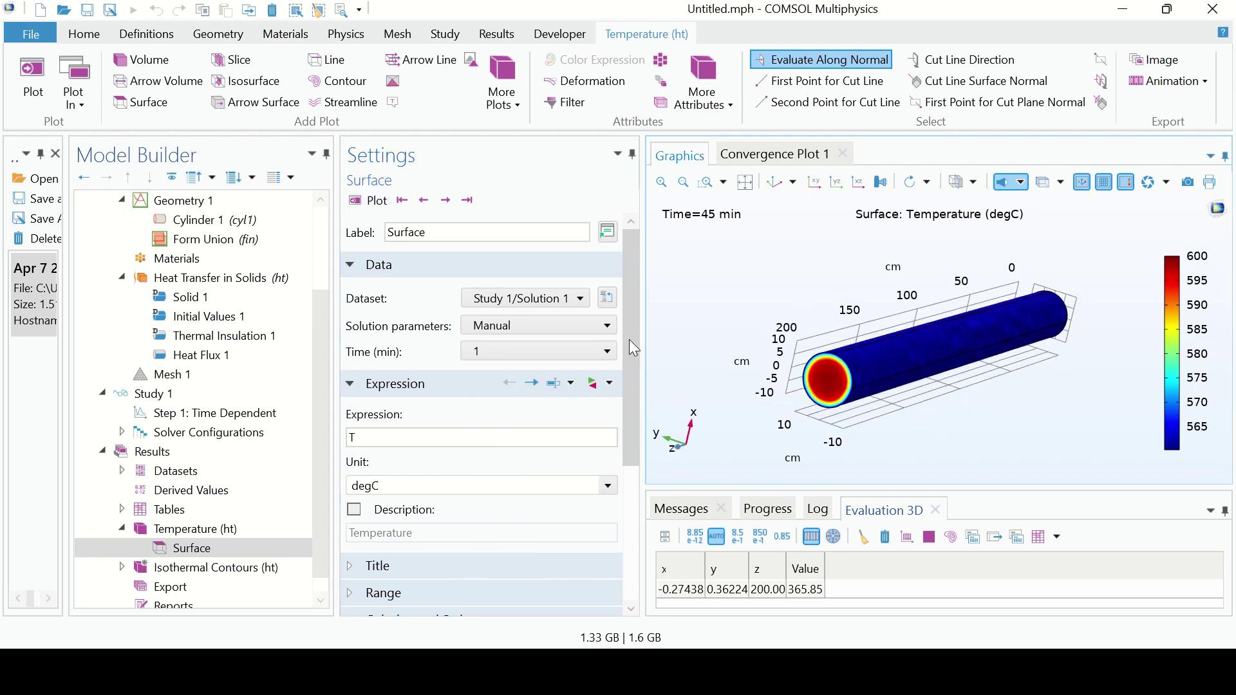
{"action": "left_click", "coordinate": [577, 350]}
{"action": "left_click_drag", "start_coordinate": [603, 402], "coordinate": [596, 581]}
{"action": "left_click", "coordinate": [536, 551]}
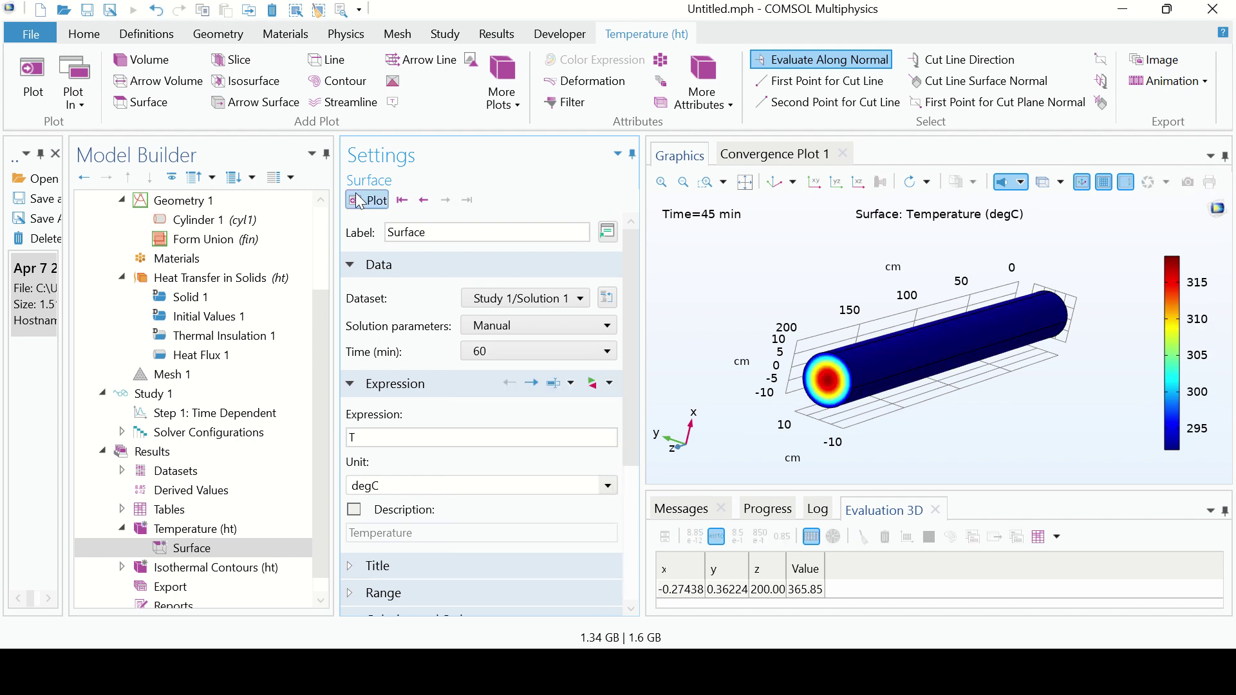